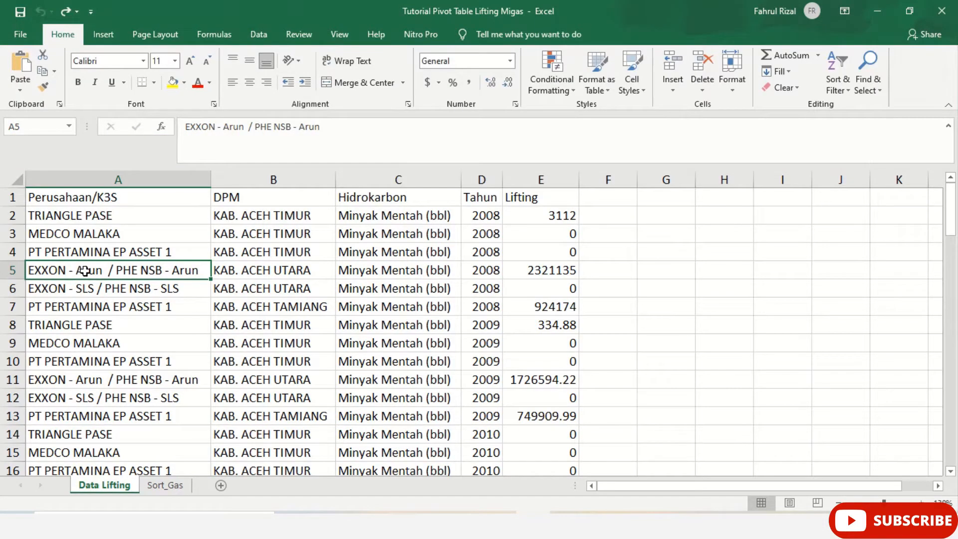
Convert the lifting data range A1:E79 into a table with headers and apply the light grey banded table style.
{"action": "left_click", "coordinate": [104, 35]}
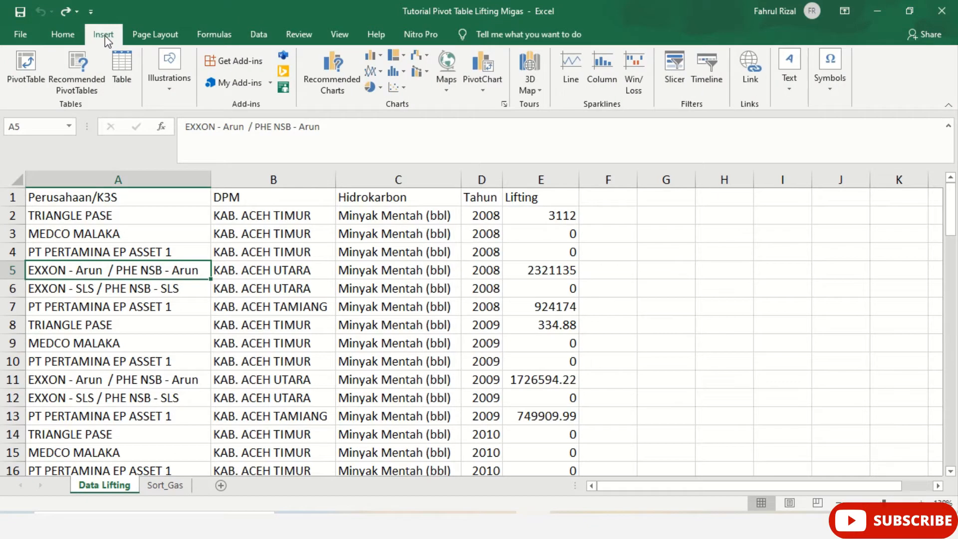
{"action": "left_click", "coordinate": [125, 65]}
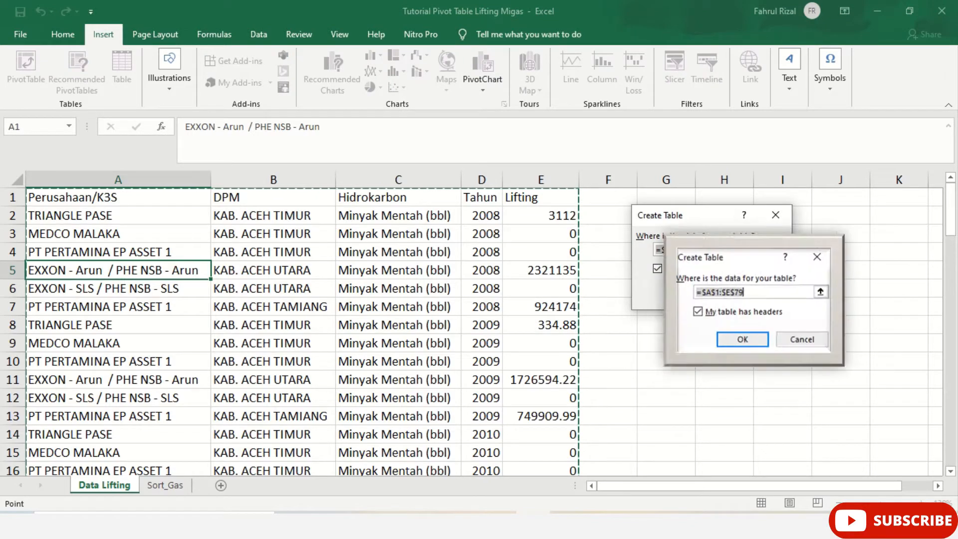
{"action": "left_click", "coordinate": [701, 296]}
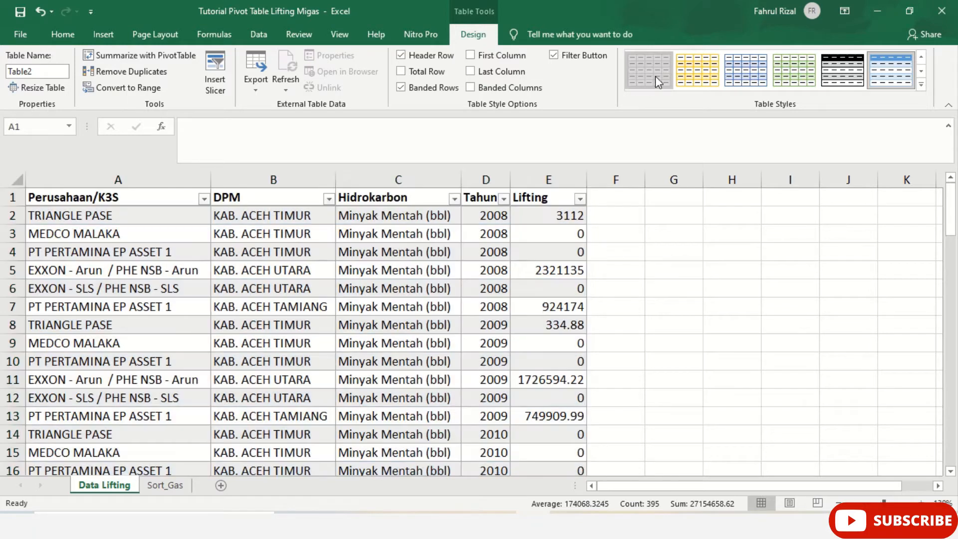
{"action": "left_click", "coordinate": [658, 83]}
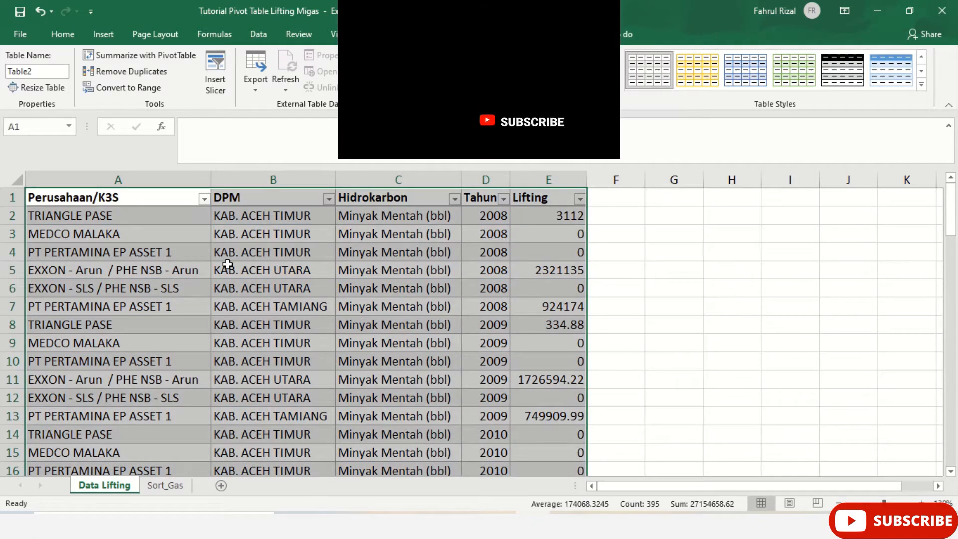
Create a PivotTable from the lifting table on a new worksheet and show its fields and areas sections side by side.
{"action": "left_click", "coordinate": [123, 270]}
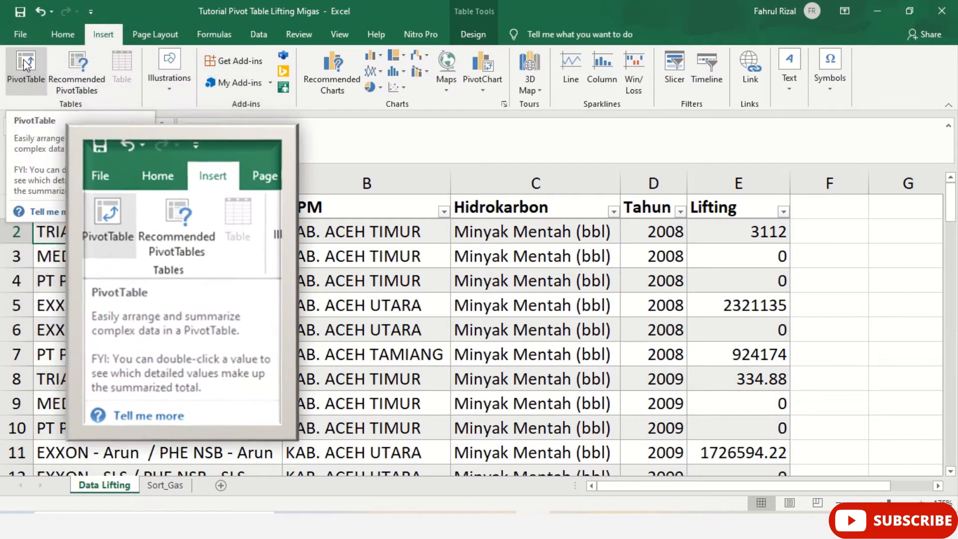
{"action": "left_click", "coordinate": [22, 59]}
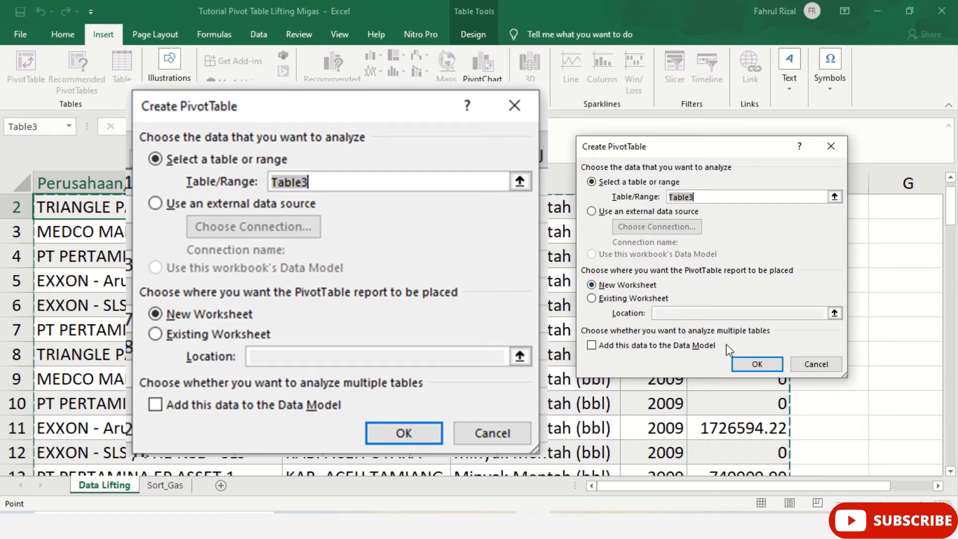
{"action": "left_click", "coordinate": [755, 364]}
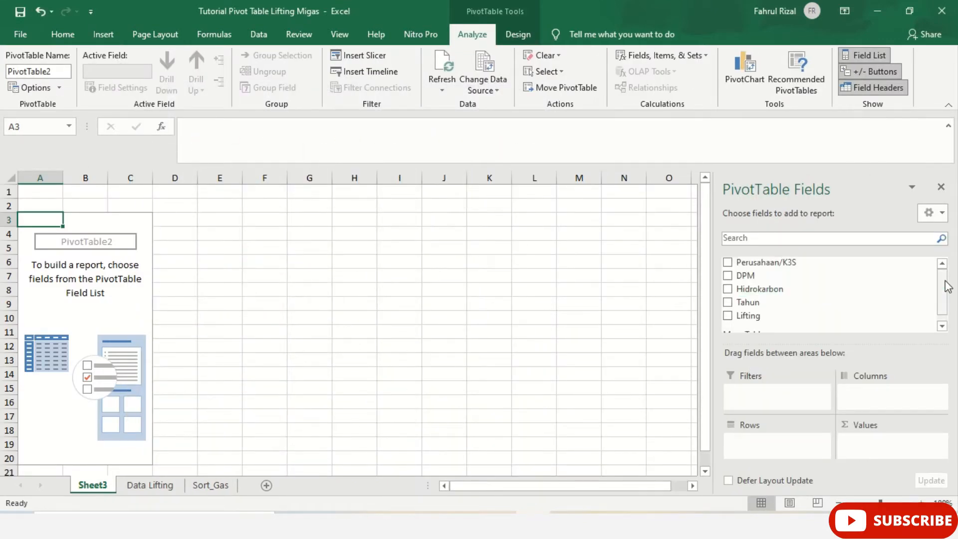
{"action": "left_click", "coordinate": [942, 214]}
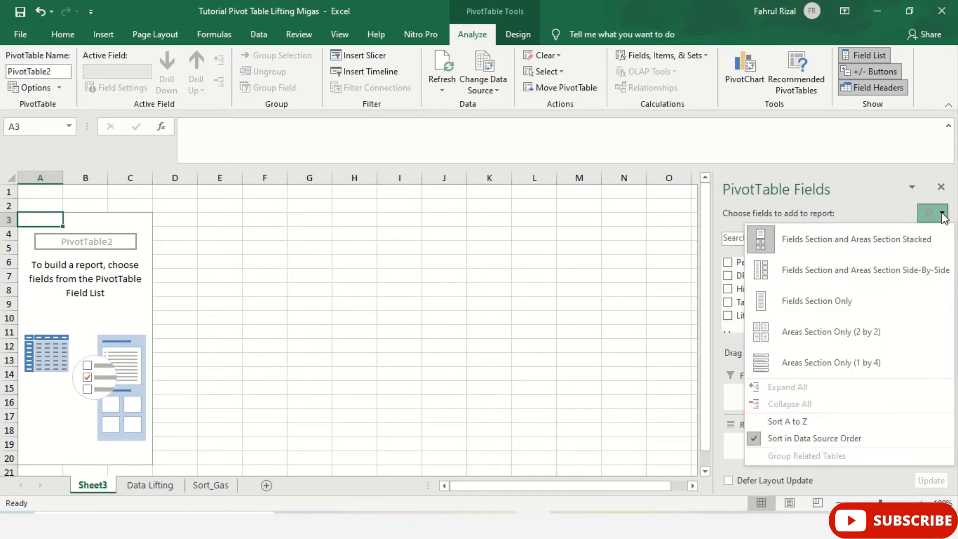
{"action": "left_click", "coordinate": [837, 271]}
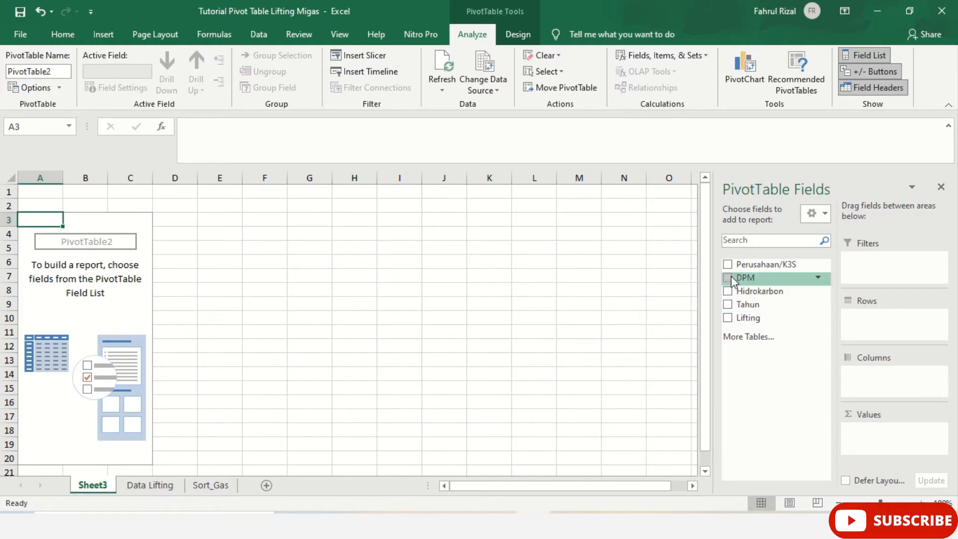
Add DPM to the PivotTable's rows, with Perusahaan/K3S nested beneath it.
{"action": "left_click_drag", "start_coordinate": [731, 277], "coordinate": [865, 327]}
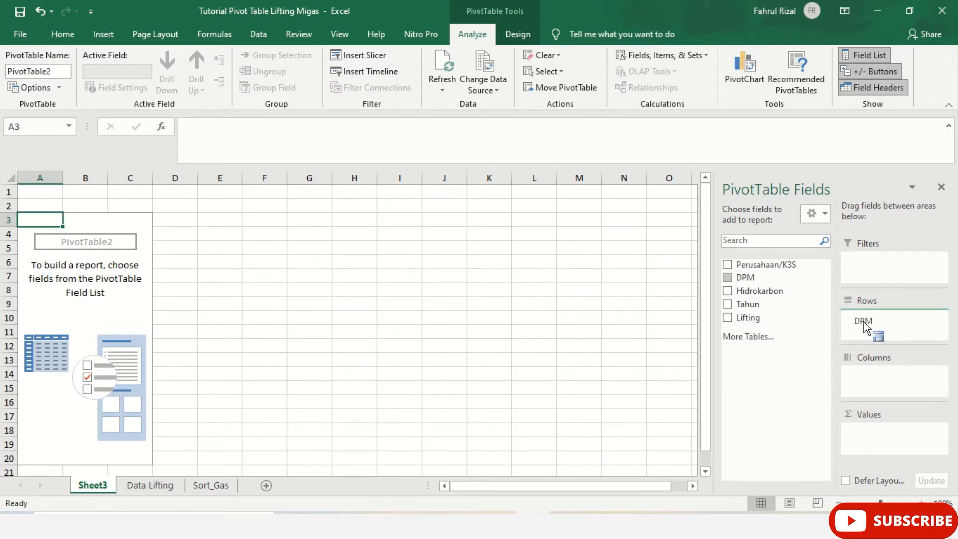
{"action": "left_click_drag", "start_coordinate": [865, 327], "coordinate": [866, 327]}
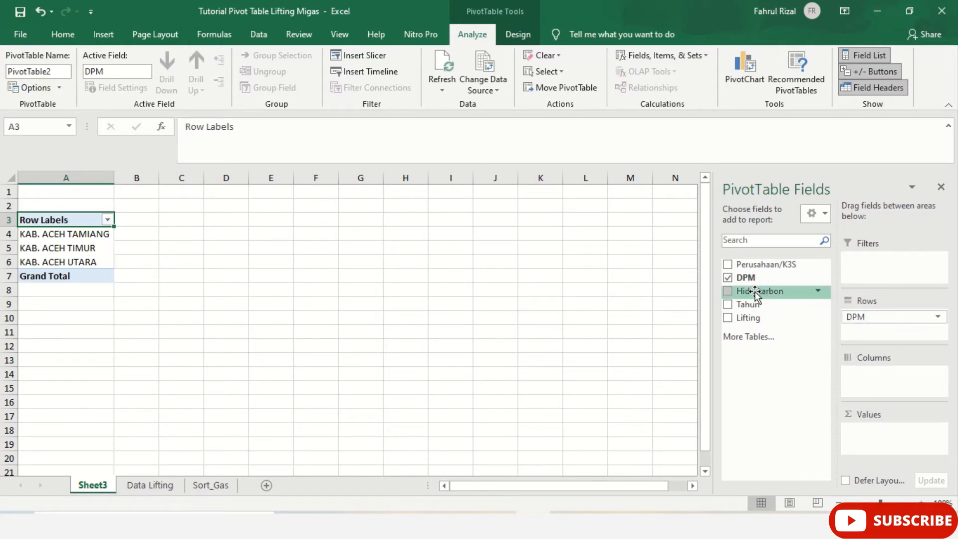
{"action": "left_click_drag", "start_coordinate": [756, 294], "coordinate": [776, 293]}
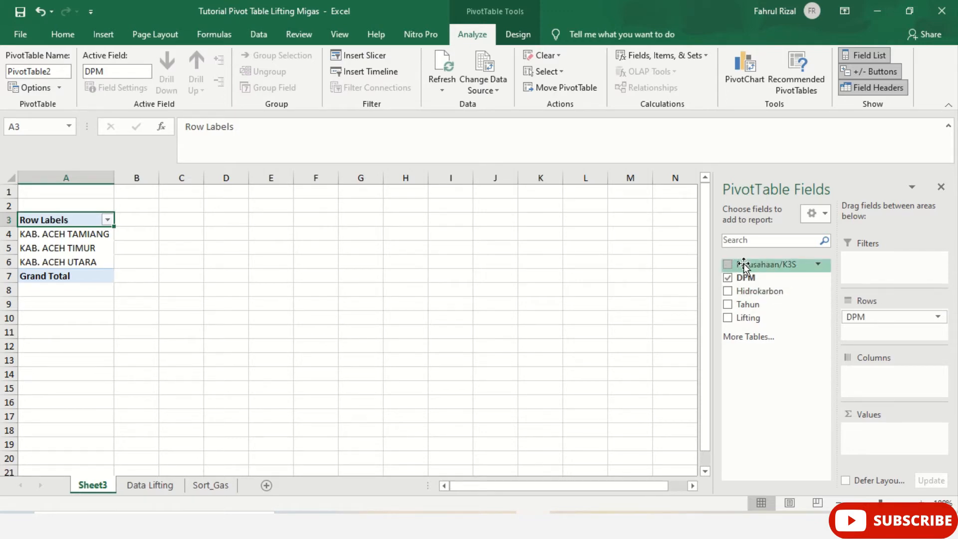
{"action": "left_click_drag", "start_coordinate": [743, 266], "coordinate": [876, 334]}
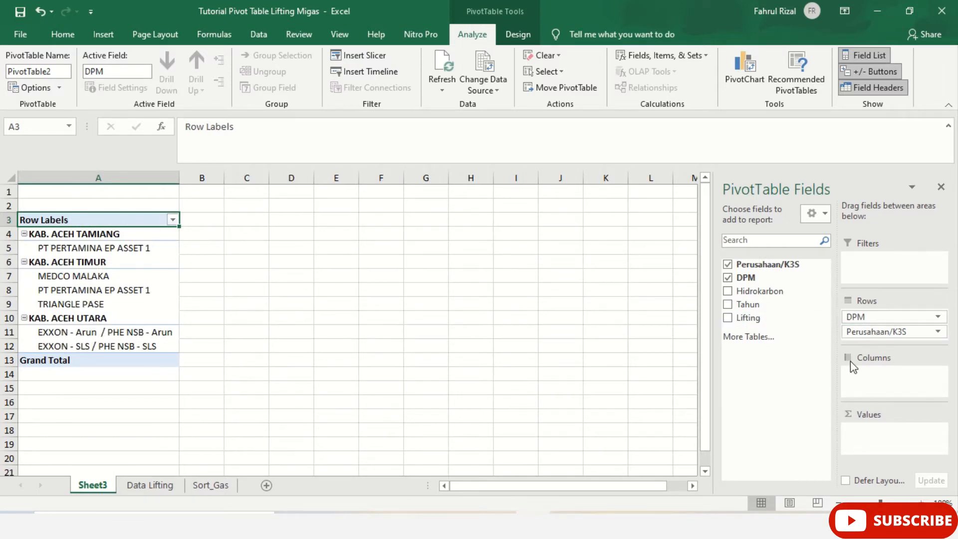
Place Tahun in the PivotTable's columns and Lifting in its values as a sum.
{"action": "left_click_drag", "start_coordinate": [753, 310], "coordinate": [869, 384]}
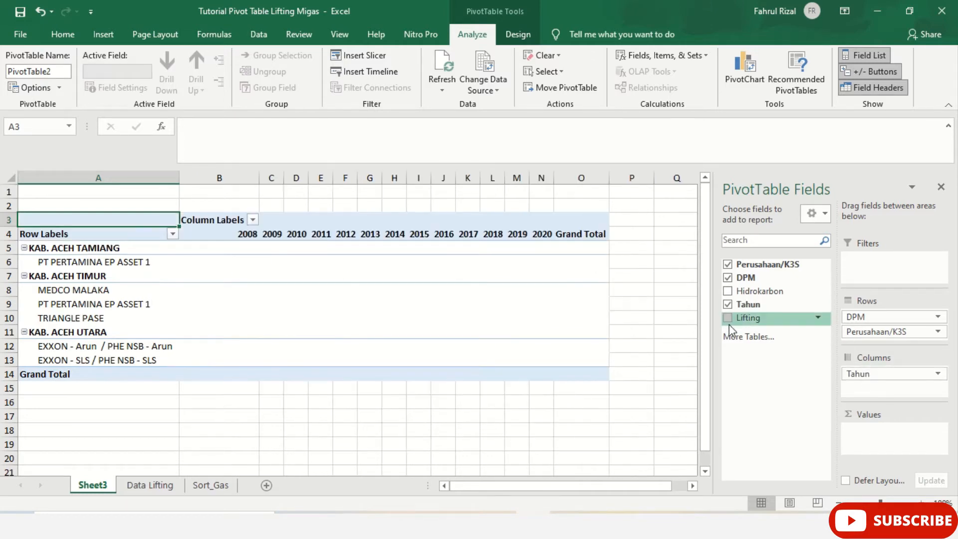
{"action": "left_click_drag", "start_coordinate": [740, 325], "coordinate": [860, 440]}
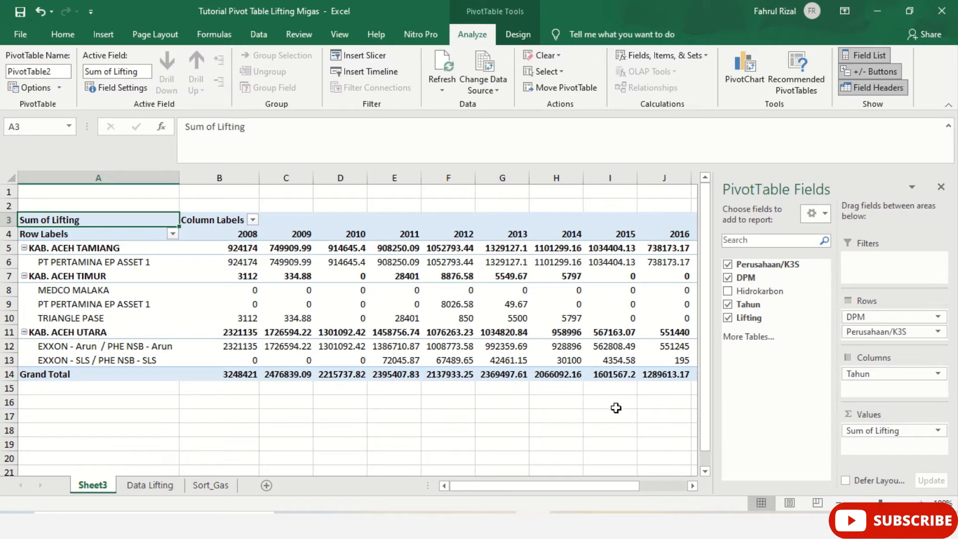
{"action": "mouse_move", "coordinate": [416, 355]}
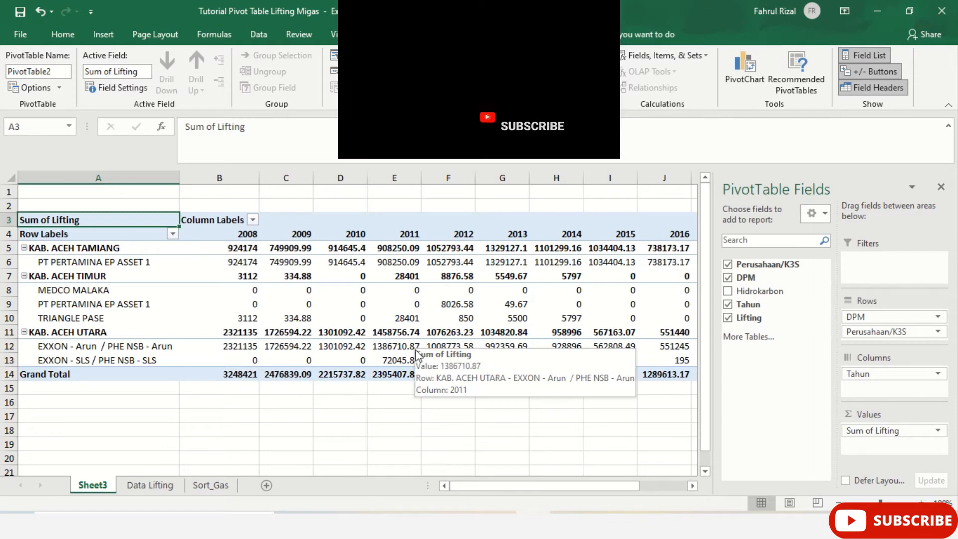
{"action": "mouse_move", "coordinate": [395, 338]}
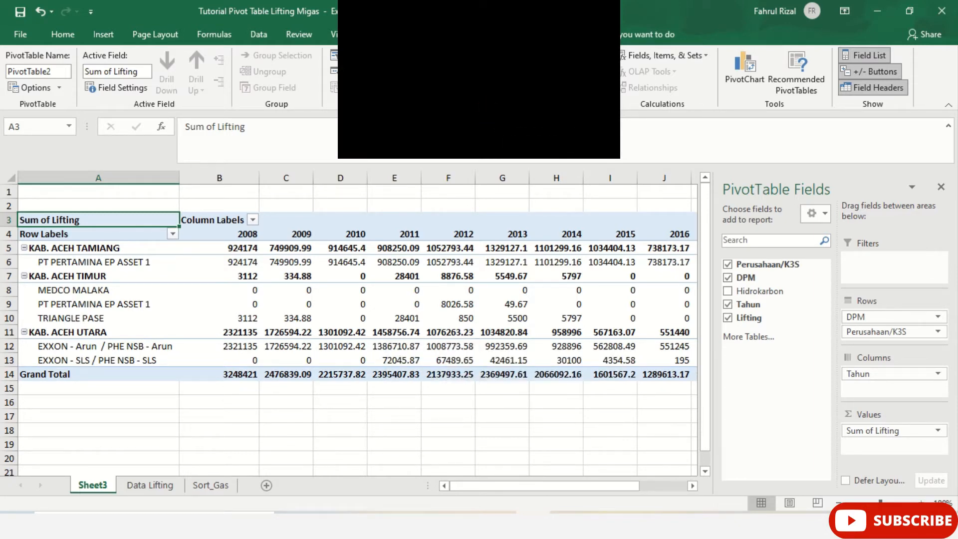
Rename the PivotTable's row labels header in A4 as "DPM (per K3S)".
{"action": "left_click", "coordinate": [86, 234]}
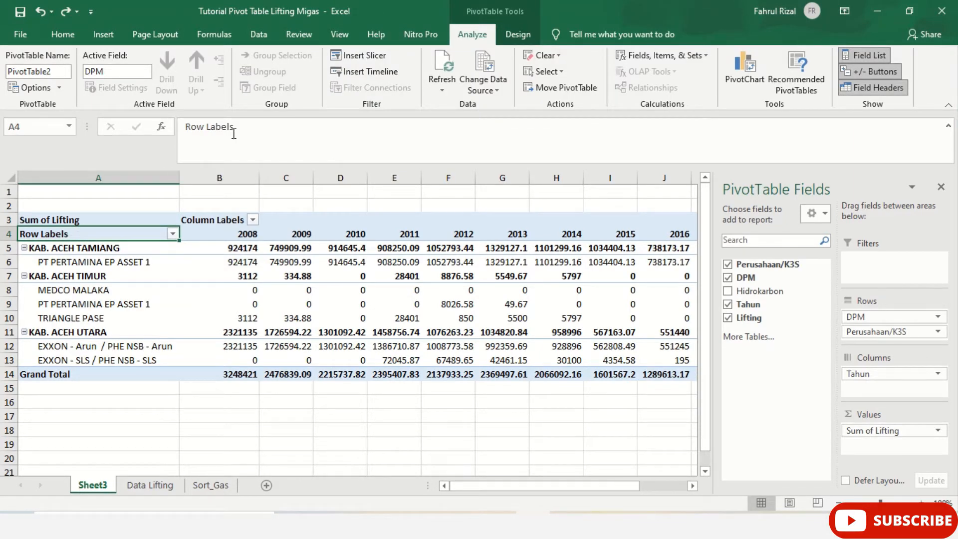
{"action": "left_click_drag", "start_coordinate": [235, 128], "coordinate": [183, 128]}
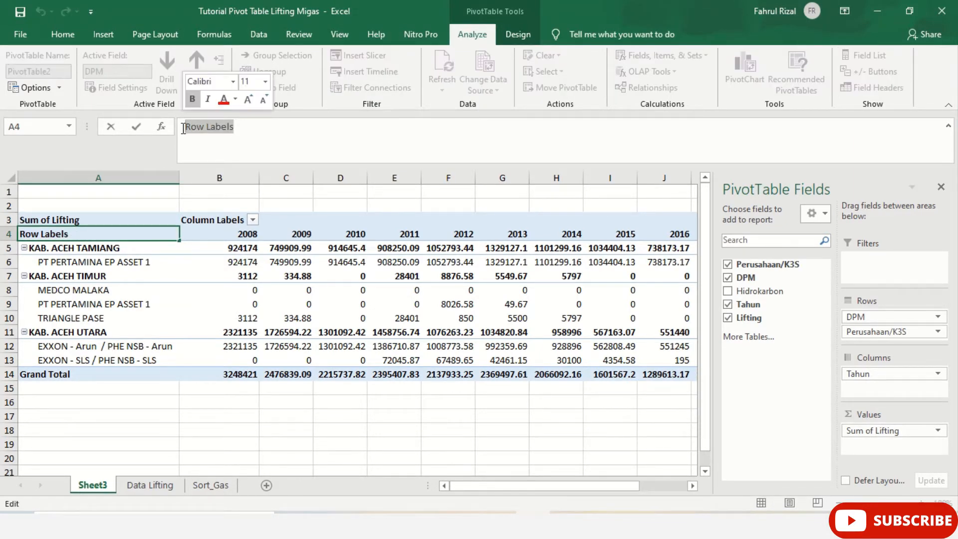
{"action": "type", "text": "DPM"}
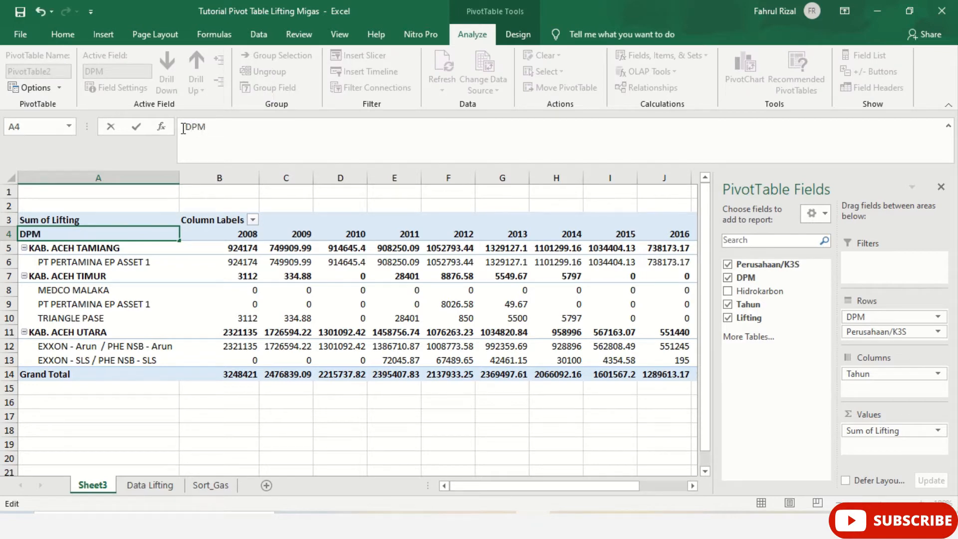
{"action": "type", "text": " (per K3S)"}
{"action": "key", "text": "Tab"}
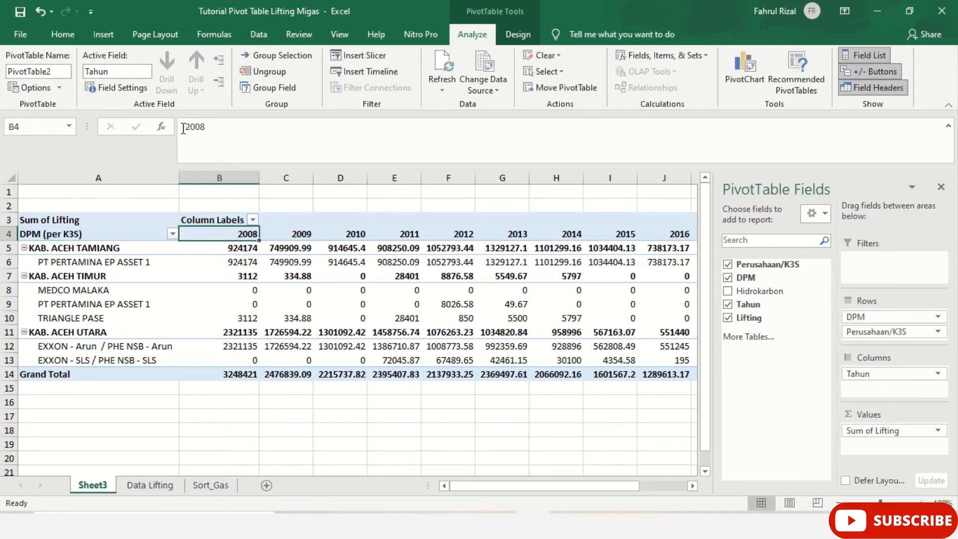
Rename the PivotTable's column labels header in B3 as "Tahun".
{"action": "left_click", "coordinate": [194, 220]}
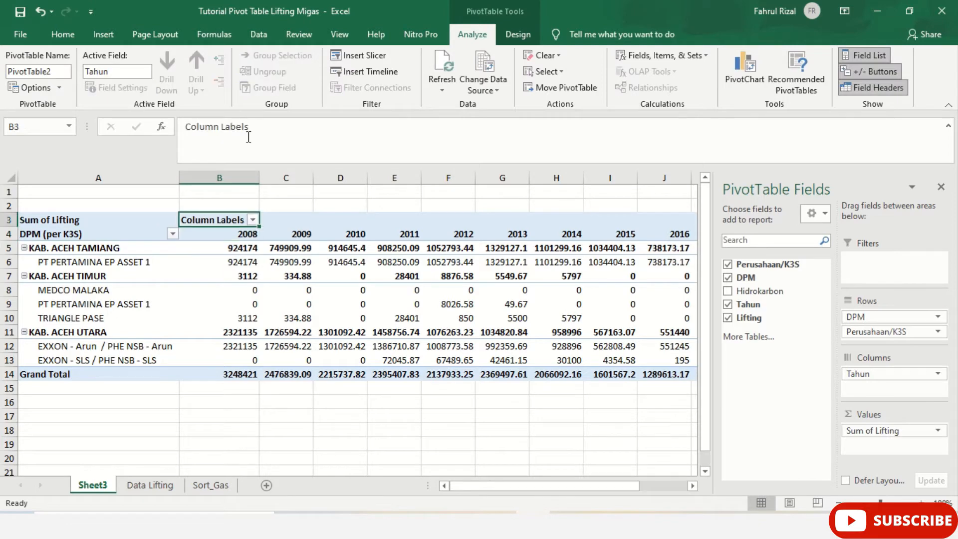
{"action": "left_click_drag", "start_coordinate": [249, 128], "coordinate": [184, 128]}
{"action": "type", "text": "T"}
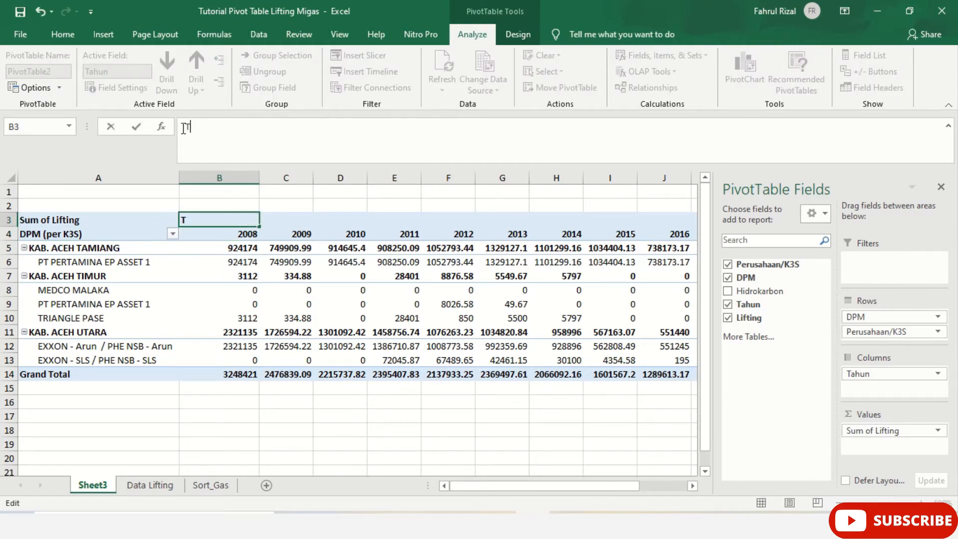
{"action": "type", "text": "ahun"}
{"action": "key", "text": "Tab"}
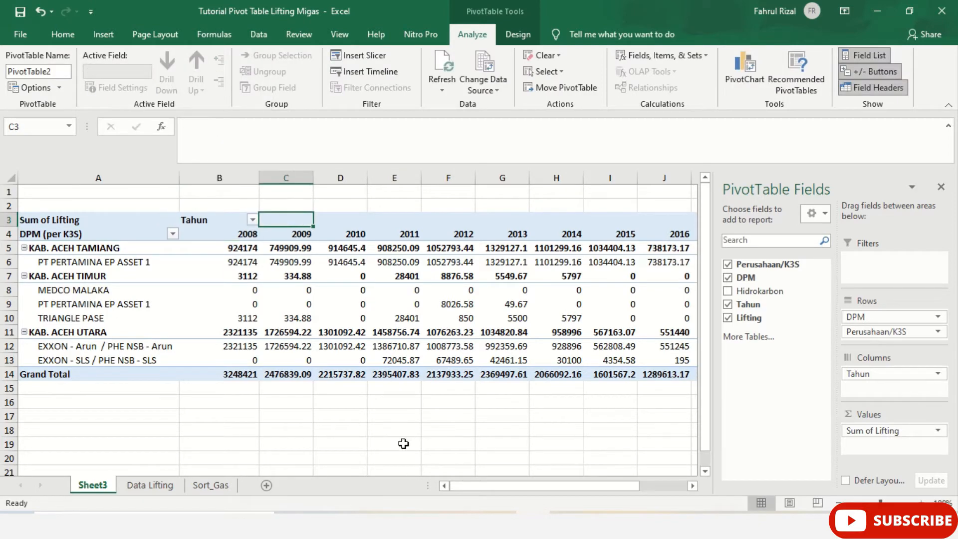
Set the PivotTable's grand totals to On for Columns Only, removing the Grand Total column after 2020.
{"action": "left_click_drag", "start_coordinate": [458, 489], "coordinate": [526, 504]}
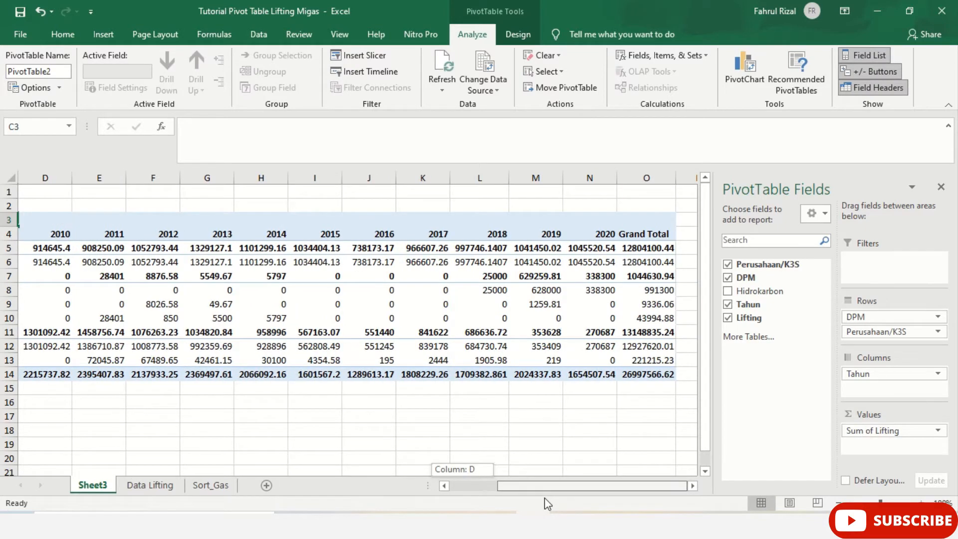
{"action": "left_click", "coordinate": [599, 226]}
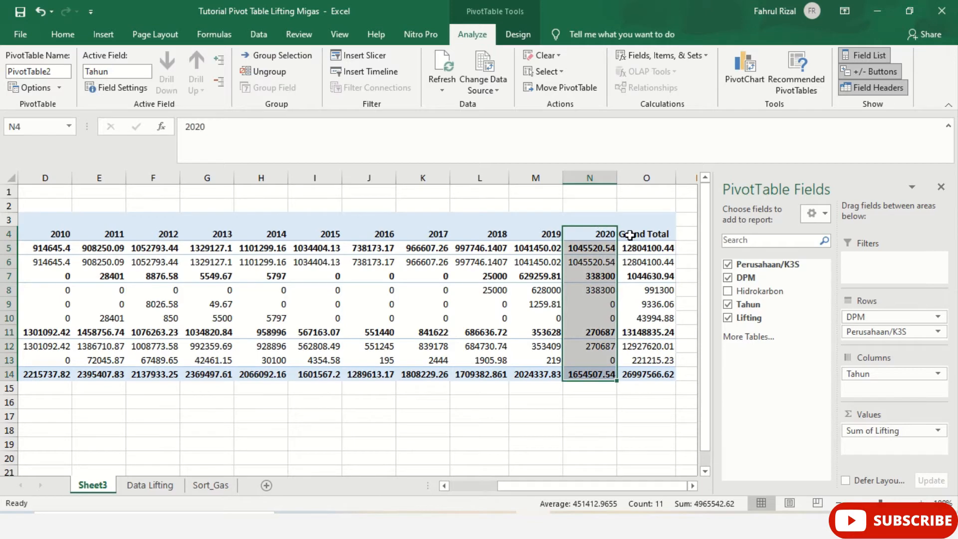
{"action": "left_click", "coordinate": [630, 234]}
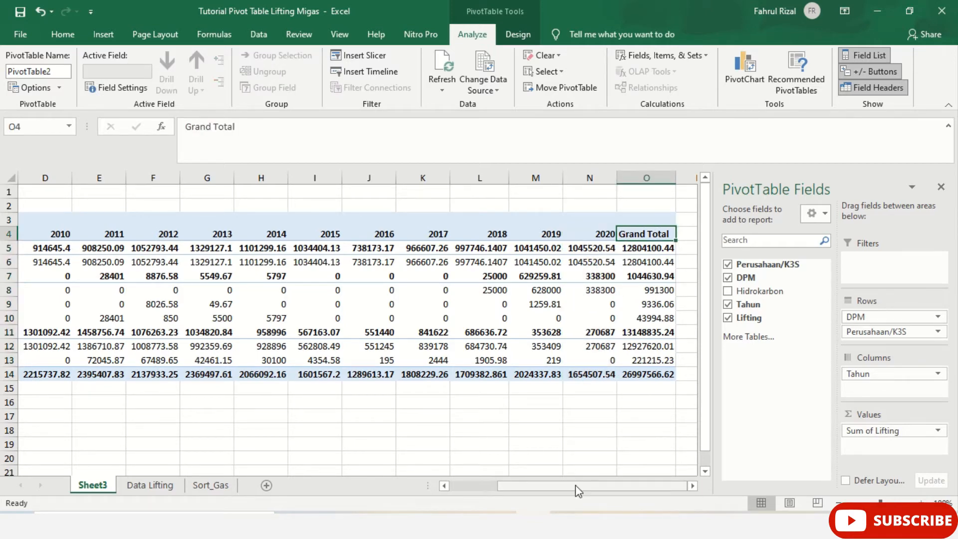
{"action": "left_click_drag", "start_coordinate": [576, 485], "coordinate": [513, 480]}
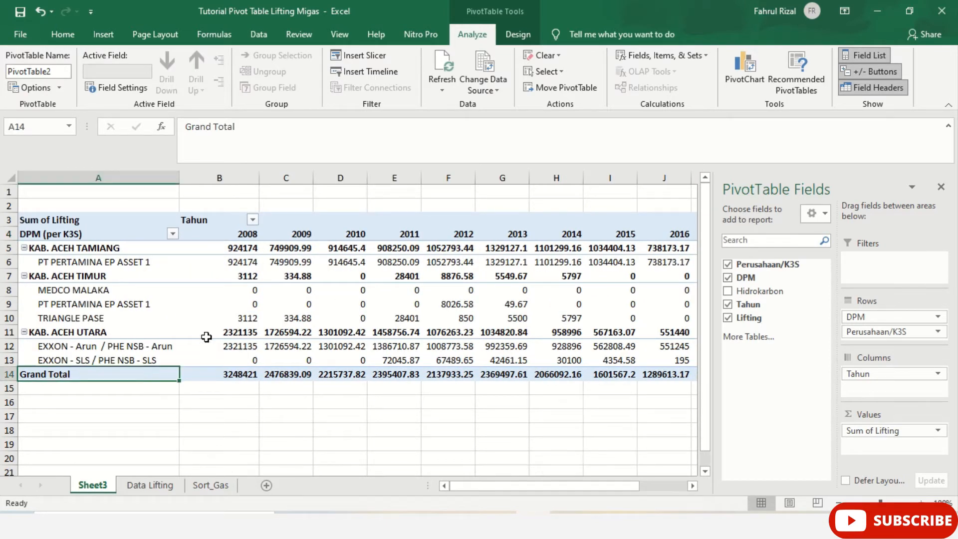
{"action": "left_click", "coordinate": [147, 250]}
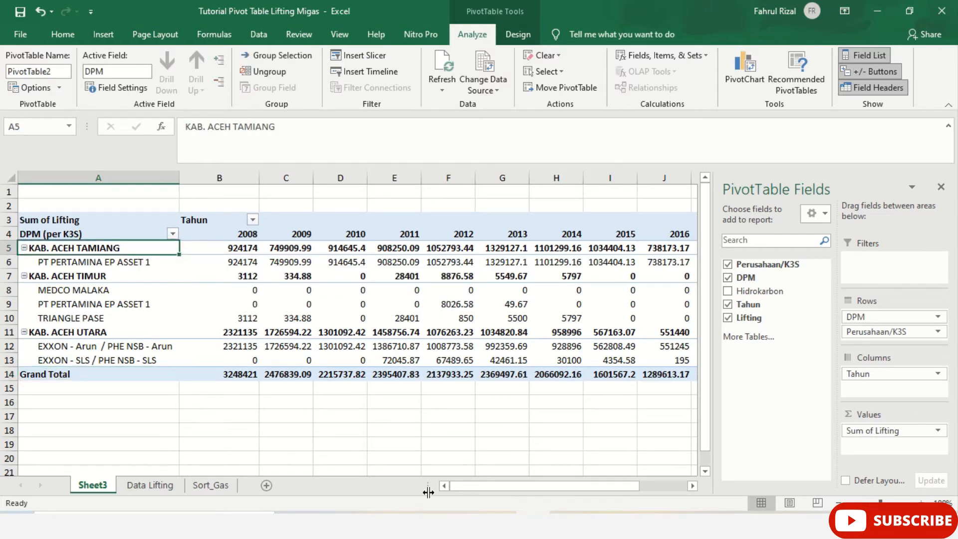
{"action": "left_click_drag", "start_coordinate": [487, 486], "coordinate": [445, 484]}
{"action": "left_click", "coordinate": [519, 37]}
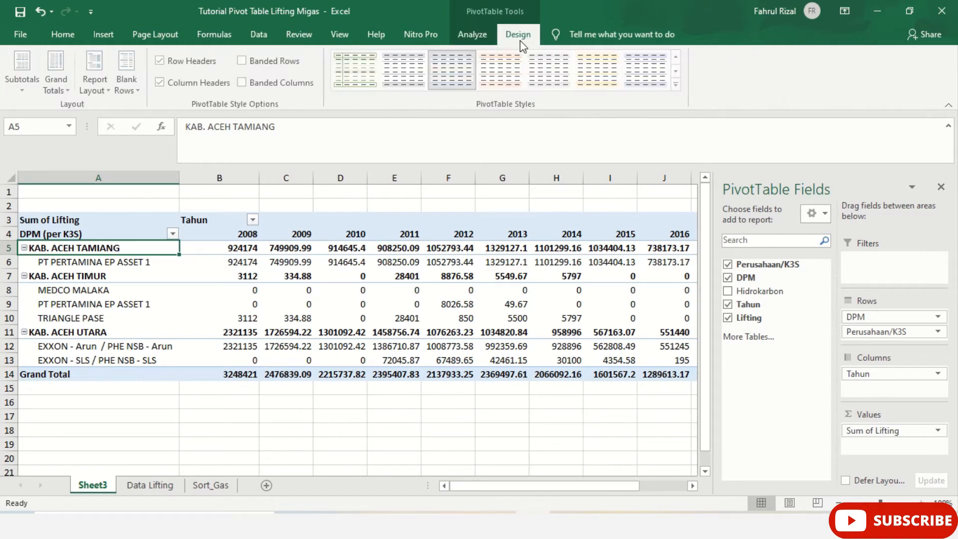
{"action": "left_click", "coordinate": [56, 90]}
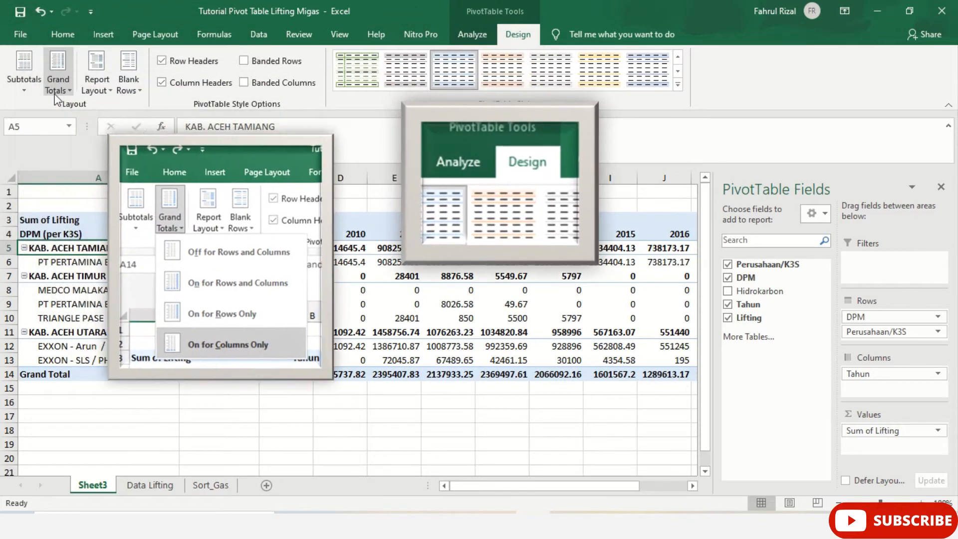
{"action": "left_click", "coordinate": [56, 94]}
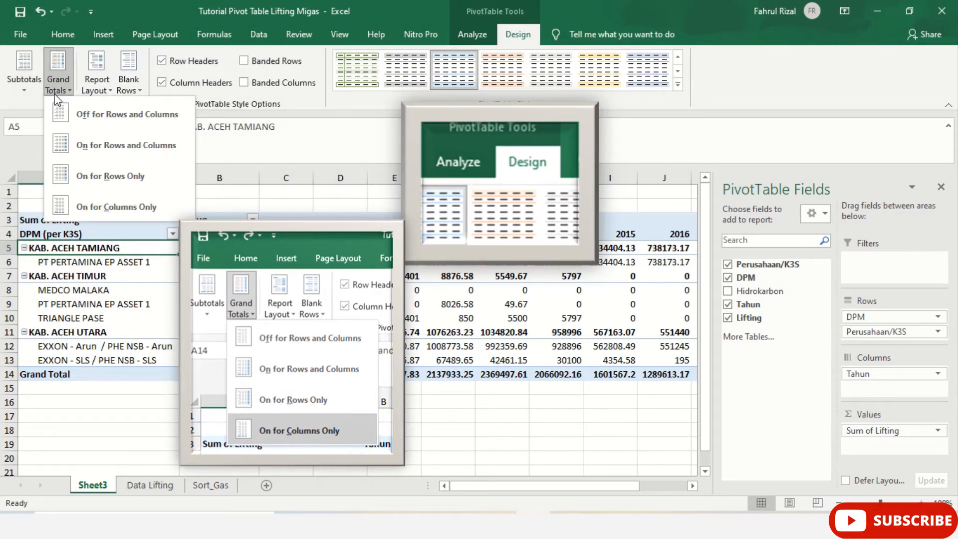
{"action": "left_click", "coordinate": [119, 205]}
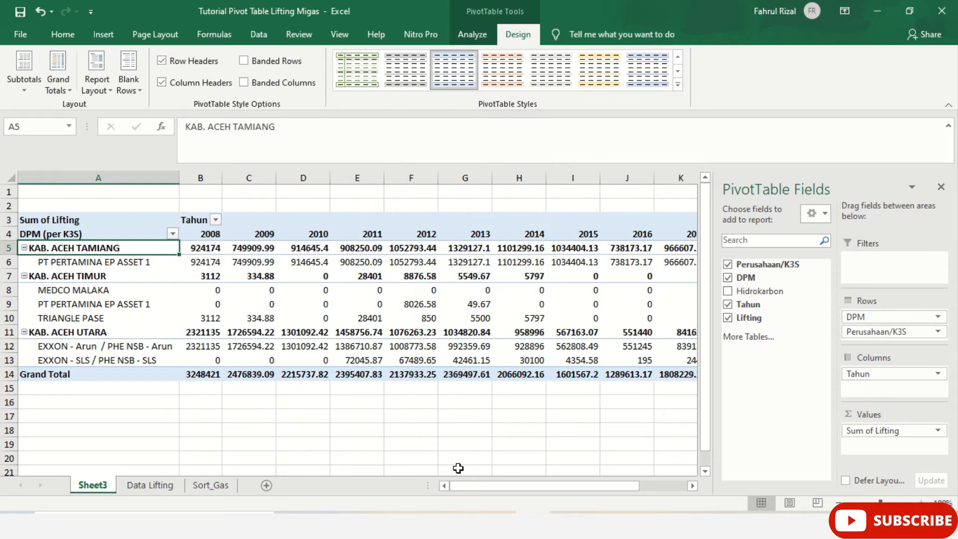
{"action": "left_click_drag", "start_coordinate": [481, 486], "coordinate": [570, 492]}
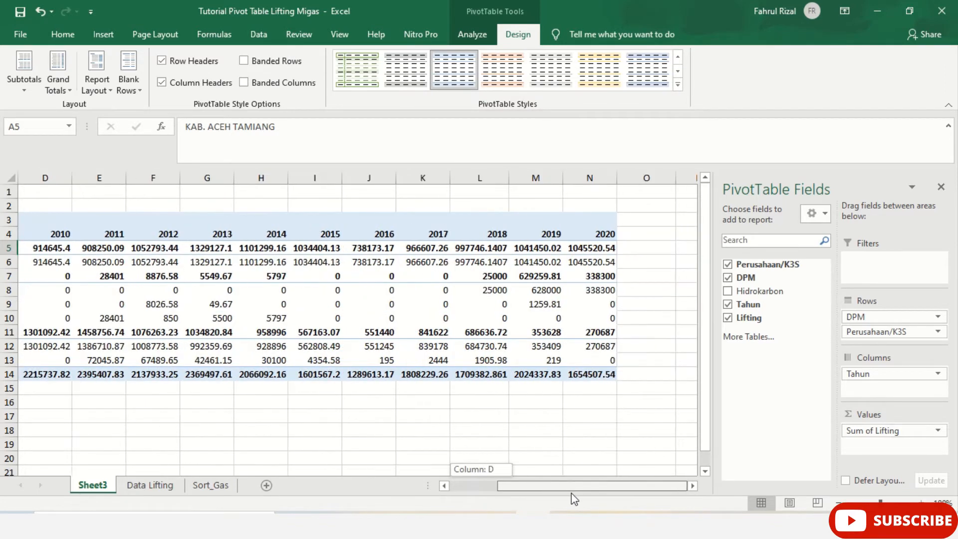
{"action": "left_click_drag", "start_coordinate": [637, 217], "coordinate": [651, 374]}
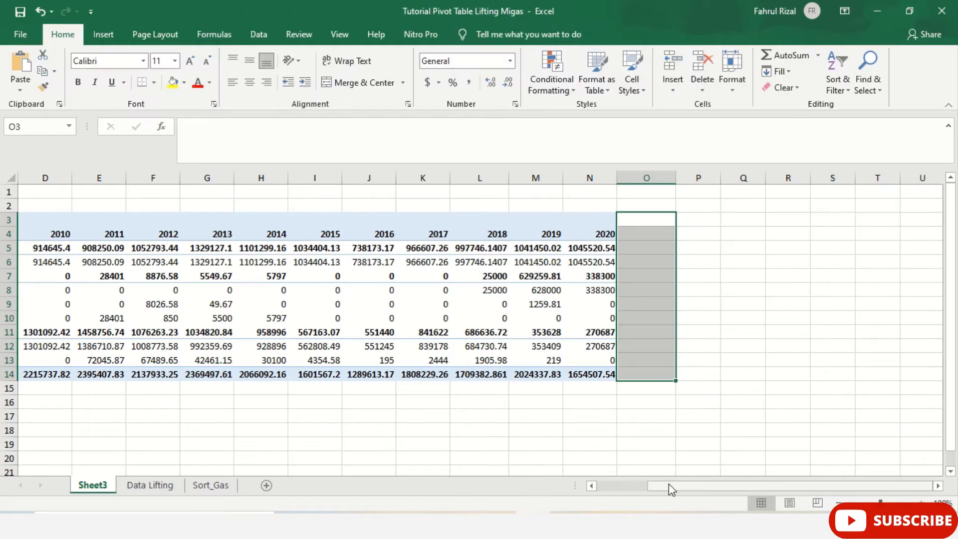
{"action": "left_click_drag", "start_coordinate": [668, 484], "coordinate": [613, 483]}
{"action": "left_click", "coordinate": [74, 368]}
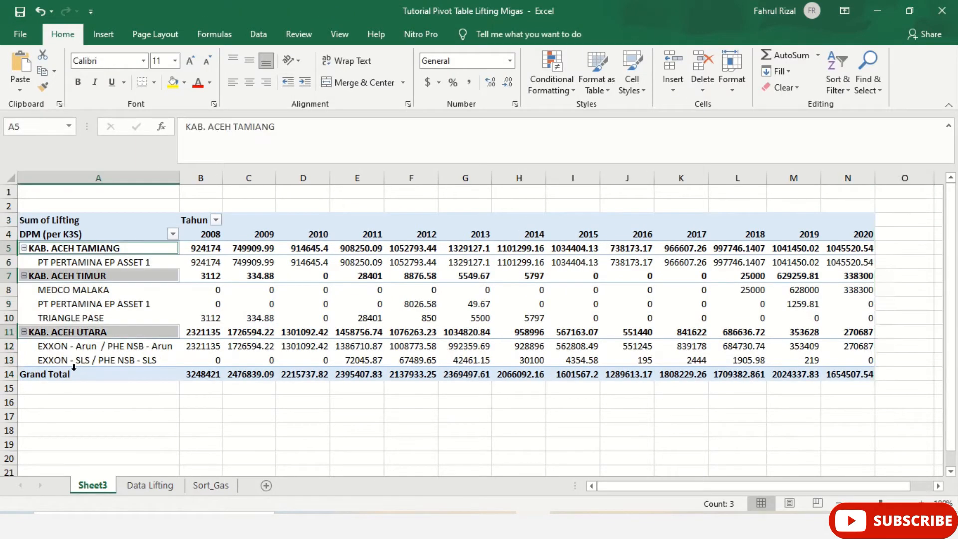
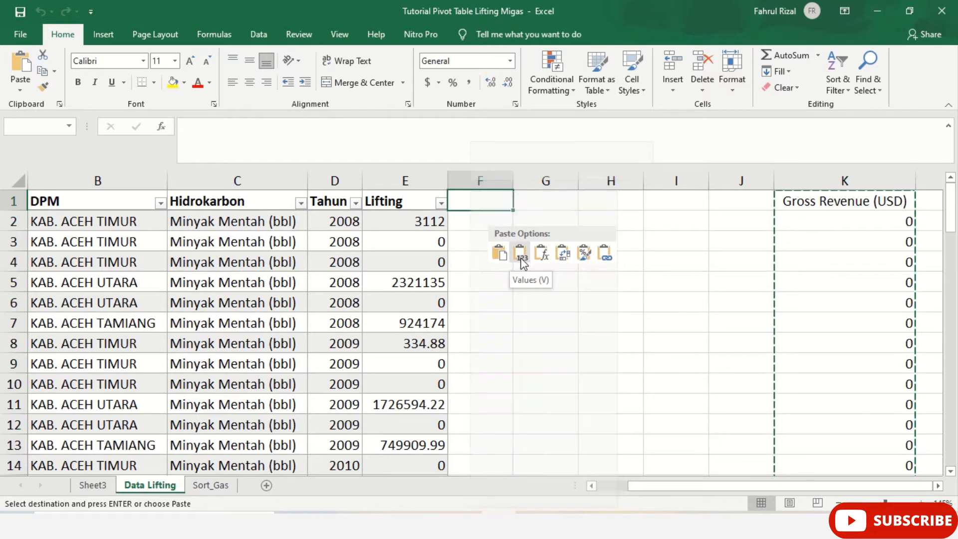
Paste the copied Gross Revenue (USD) column as values at F1 in Data Lifting and widen column F to fit its contents.
{"action": "left_click", "coordinate": [521, 255]}
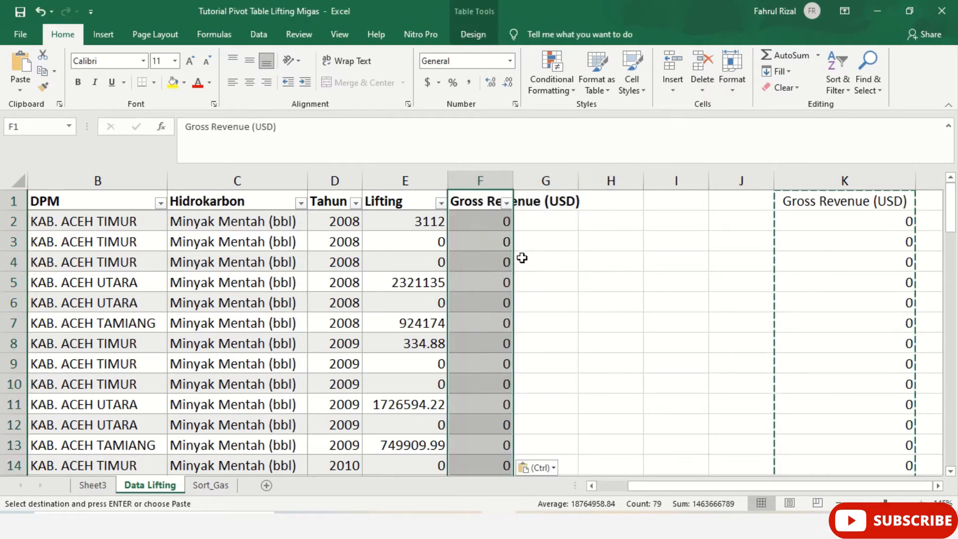
{"action": "double_click", "coordinate": [510, 184]}
{"action": "left_click", "coordinate": [635, 267]}
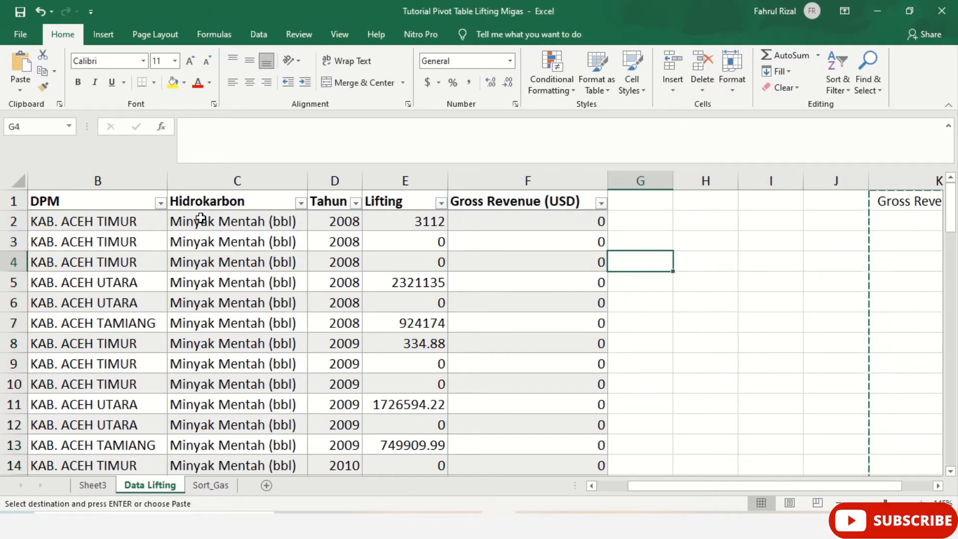
{"action": "left_click", "coordinate": [72, 225]}
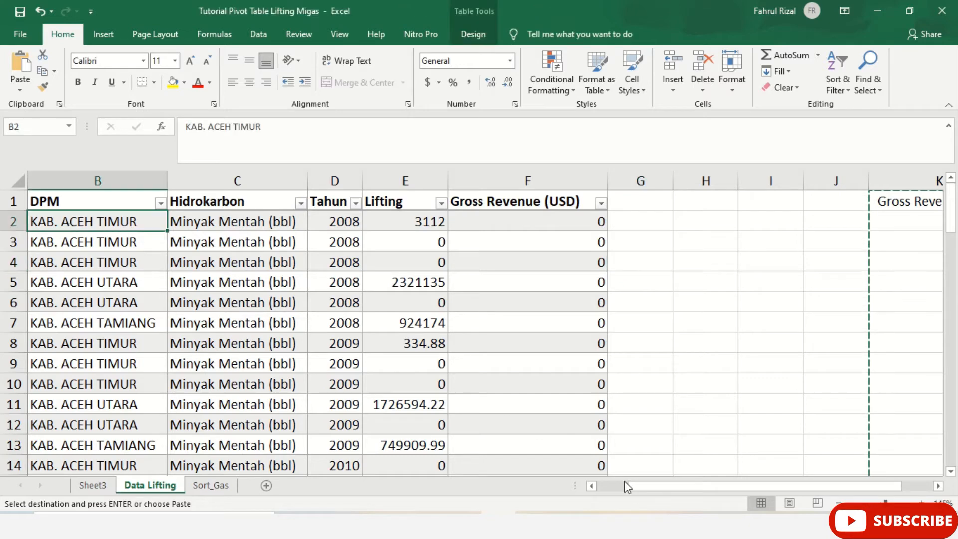
{"action": "left_click_drag", "start_coordinate": [646, 489], "coordinate": [599, 488]}
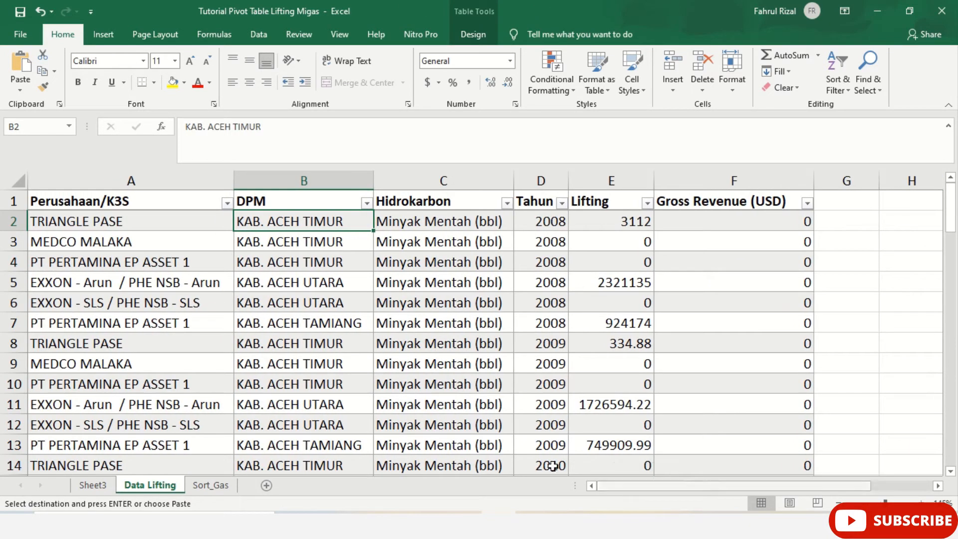
{"action": "left_click", "coordinate": [114, 222]}
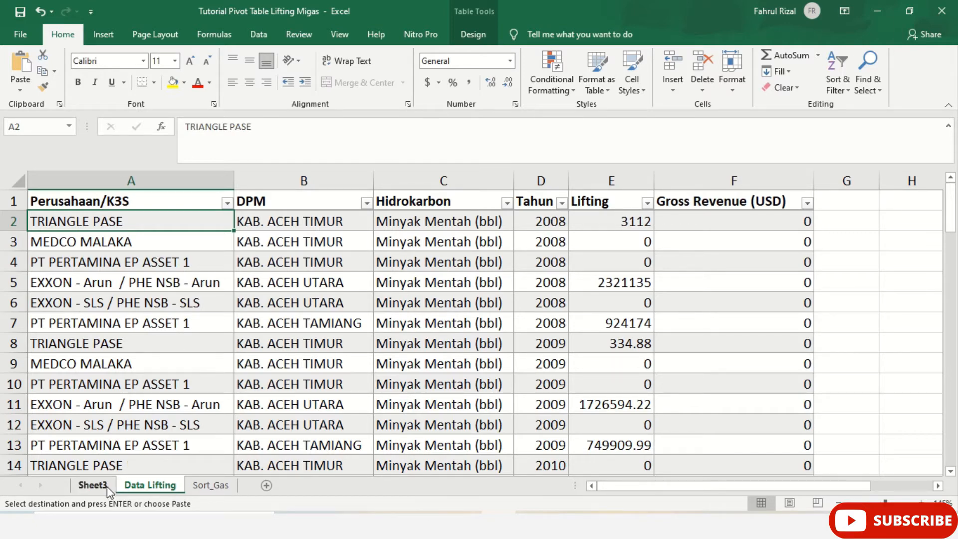
Refresh the PivotTable on Sheet3 so its field list includes the new Gross Revenue (USD) column.
{"action": "left_click", "coordinate": [93, 485]}
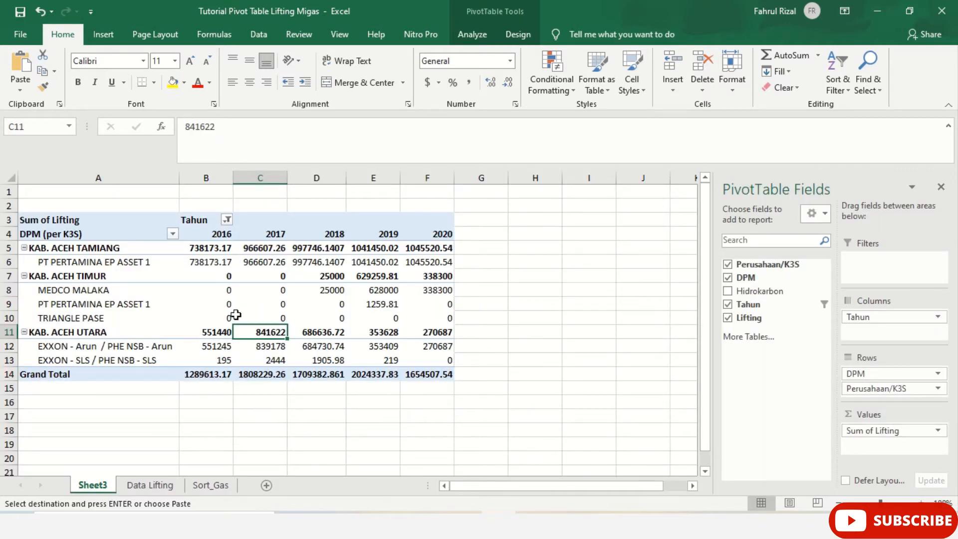
{"action": "mouse_move", "coordinate": [258, 332]}
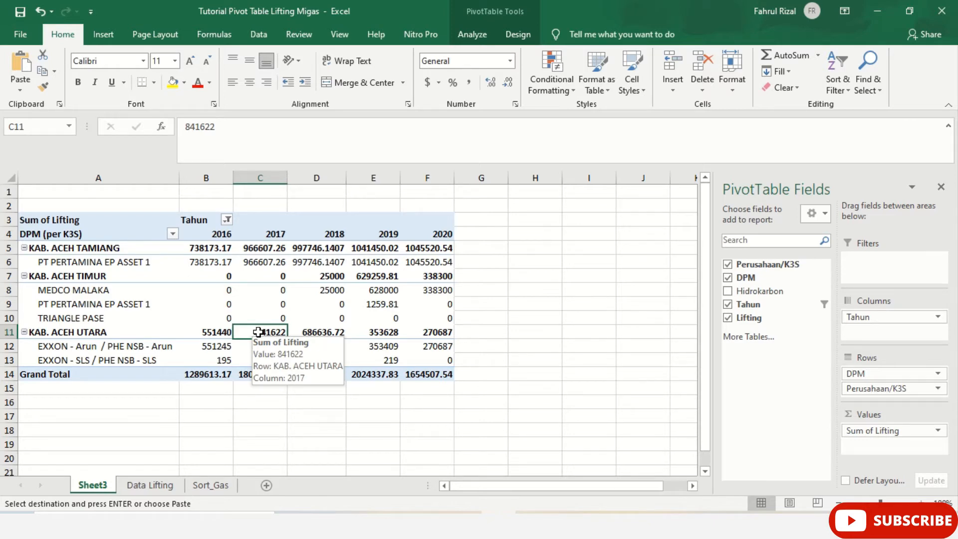
{"action": "left_click", "coordinate": [478, 35]}
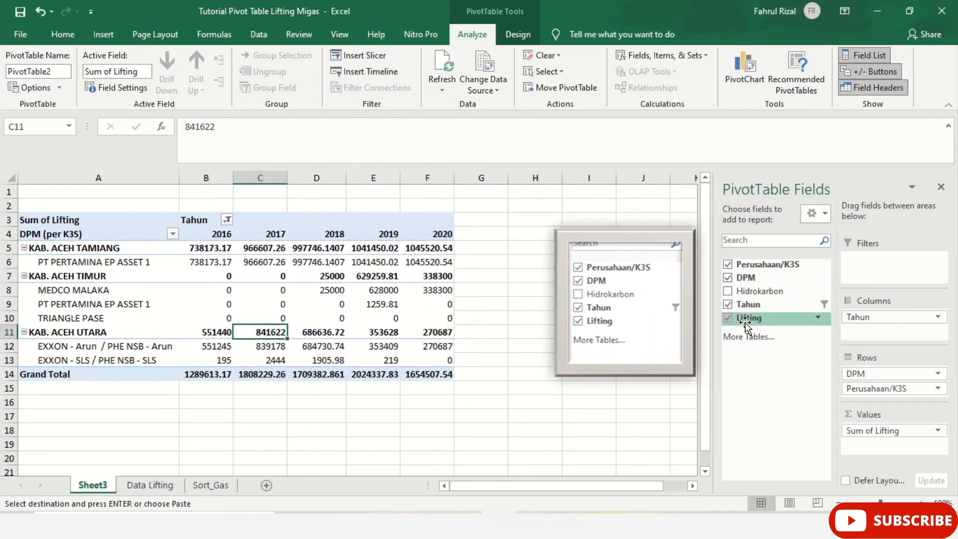
{"action": "left_click", "coordinate": [439, 59]}
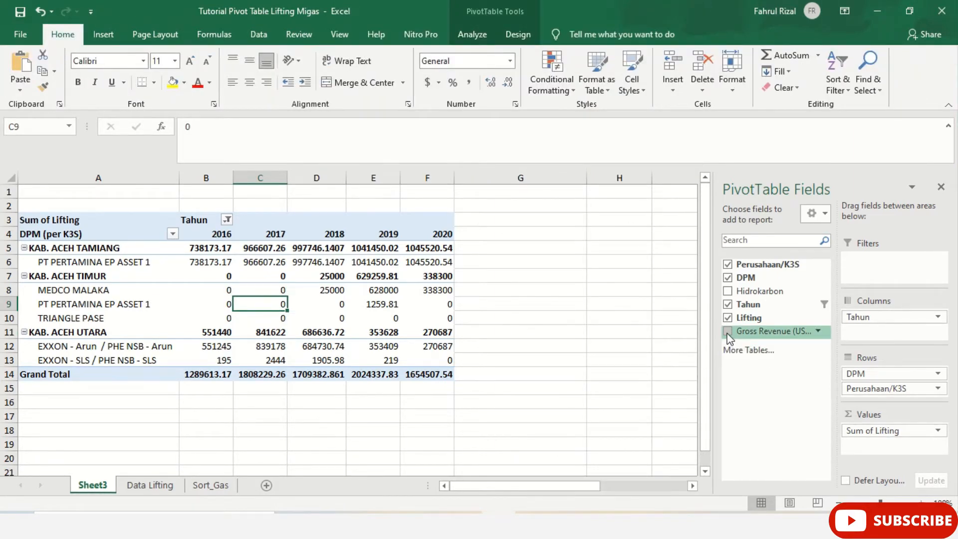
Try Gross Revenue (USD) in the PivotTable's values with and without Lifting, and return to Lifting only.
{"action": "left_click", "coordinate": [728, 334]}
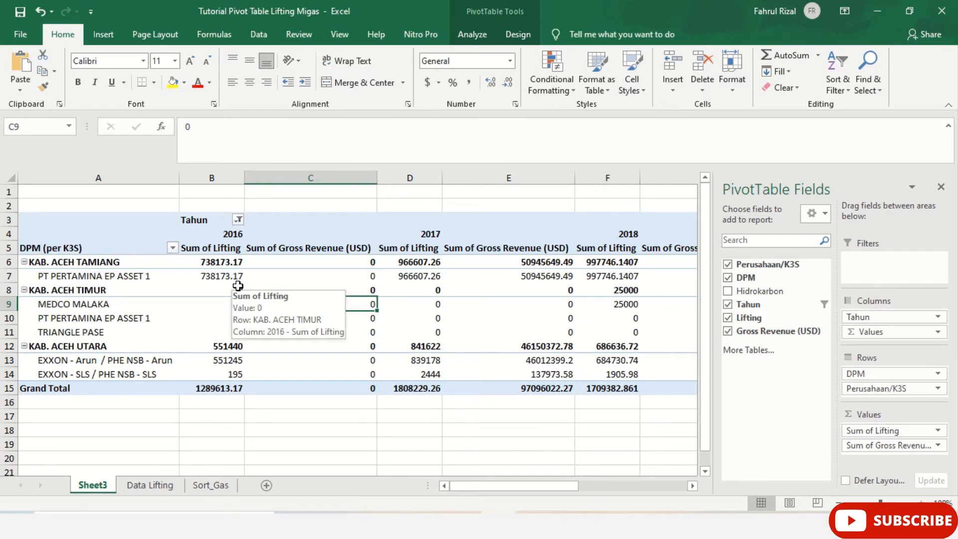
{"action": "left_click", "coordinate": [728, 318]}
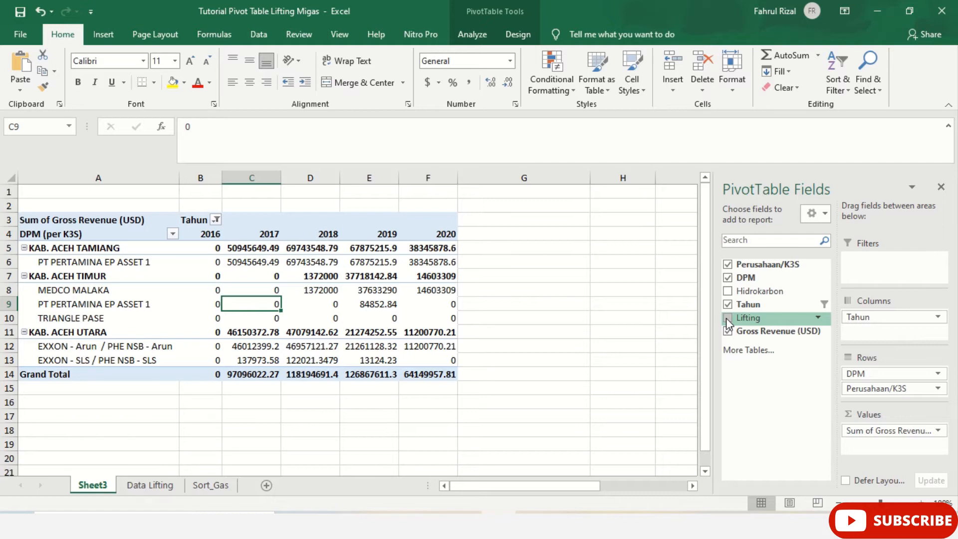
{"action": "left_click", "coordinate": [726, 318]}
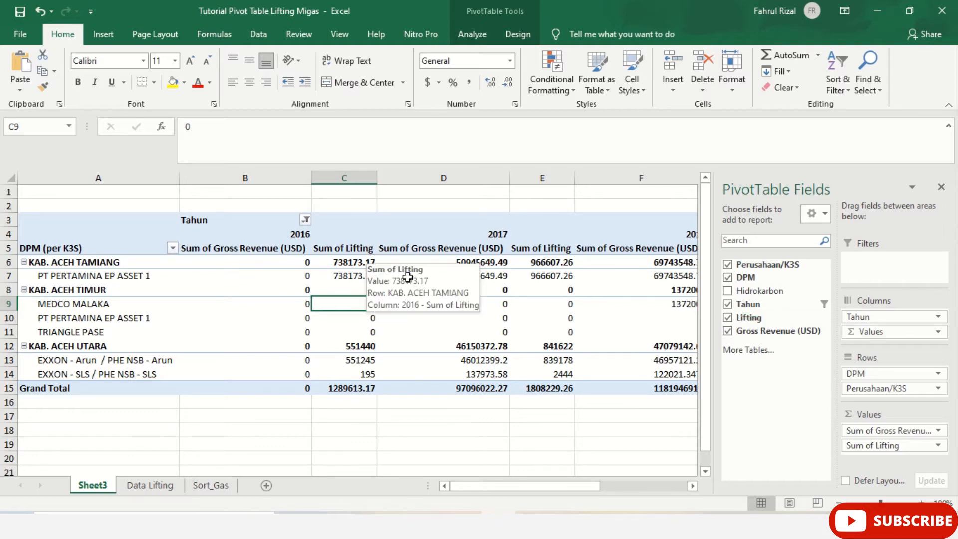
{"action": "left_click", "coordinate": [729, 332]}
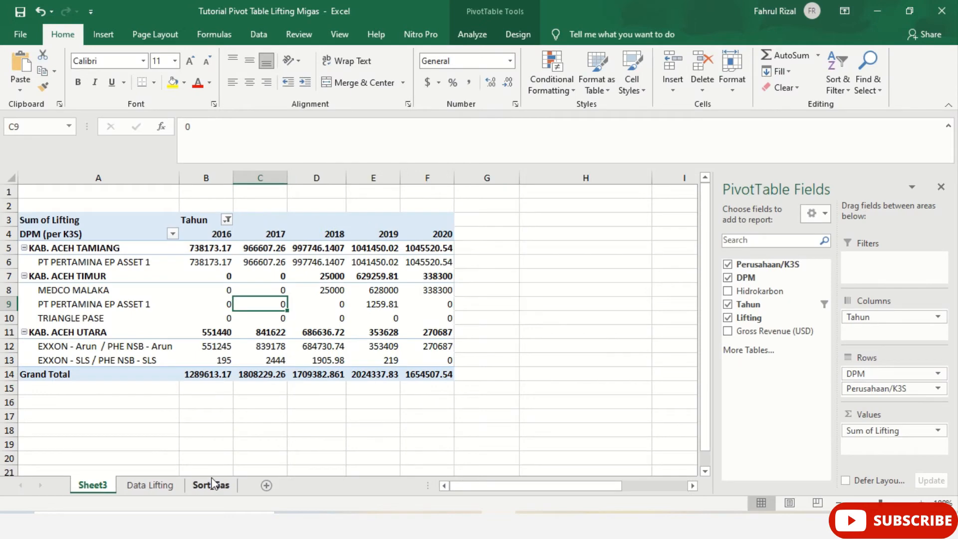
Widen column A of the Sort_Gas sheet to fit its contents and copy the gas records in A2:F79.
{"action": "left_click", "coordinate": [214, 484]}
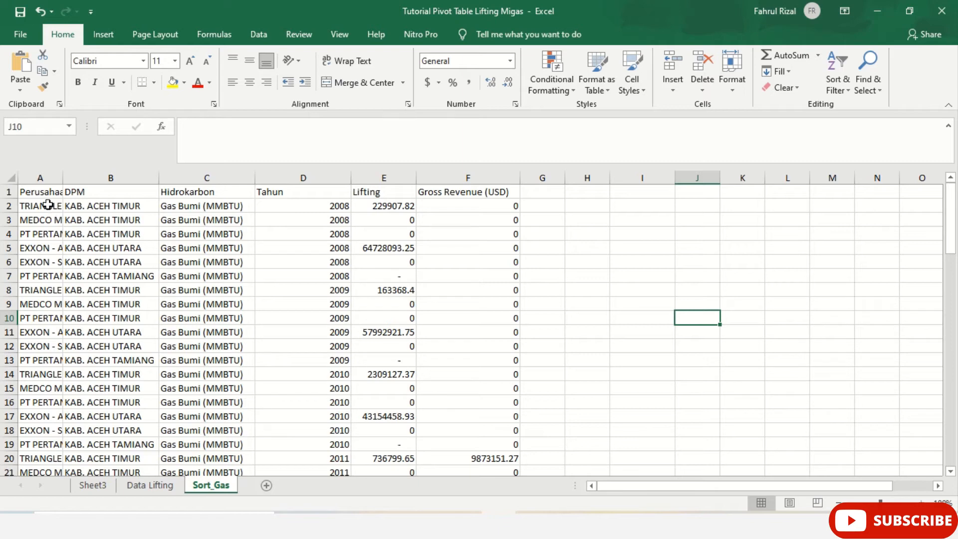
{"action": "double_click", "coordinate": [63, 178]}
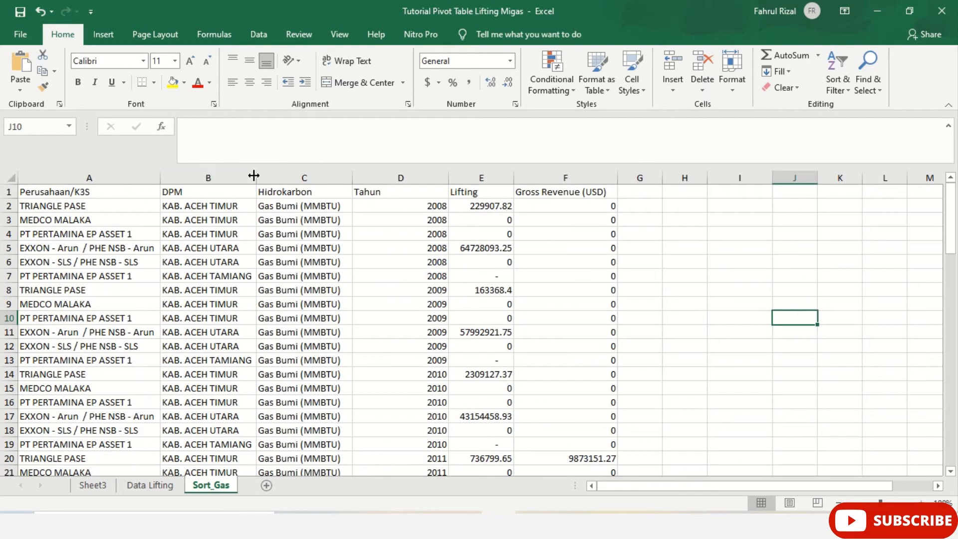
{"action": "left_click", "coordinate": [71, 208]}
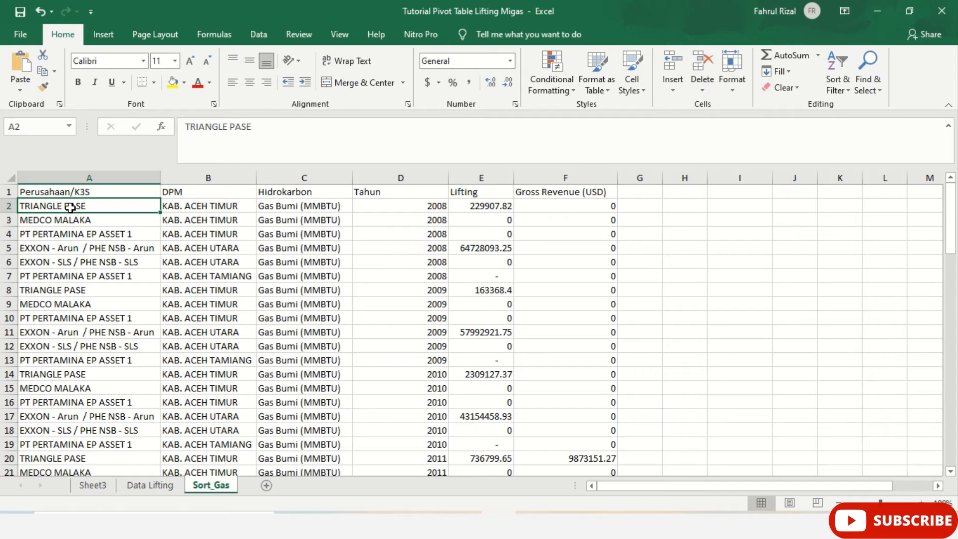
{"action": "key", "text": "Up"}
{"action": "key", "text": "Down"}
{"action": "key", "text": "shift+Right"}
{"action": "key", "text": "shift+Right"}
{"action": "key", "text": "shift+Right"}
{"action": "key", "text": "shift+Right"}
{"action": "key", "text": "shift+Right"}
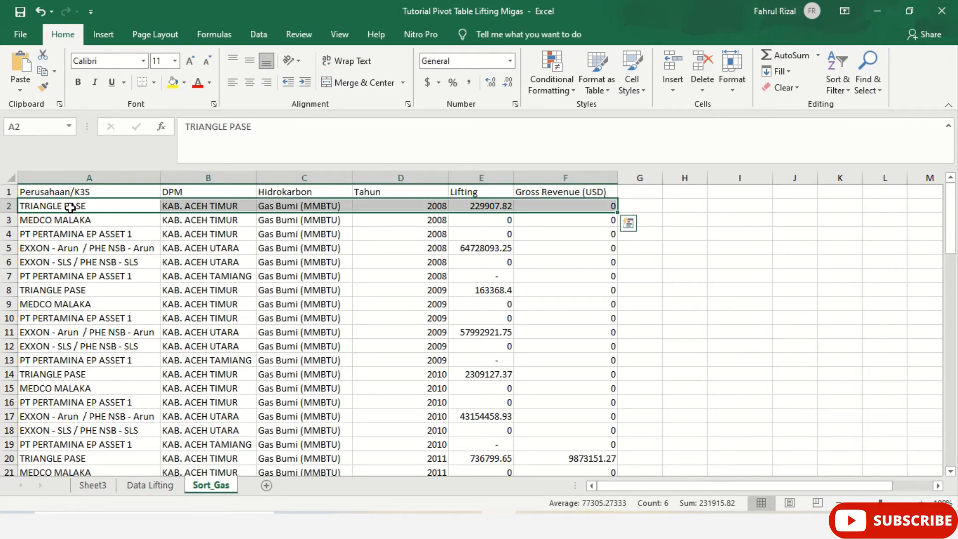
{"action": "key", "text": "ctrl+shift+Down"}
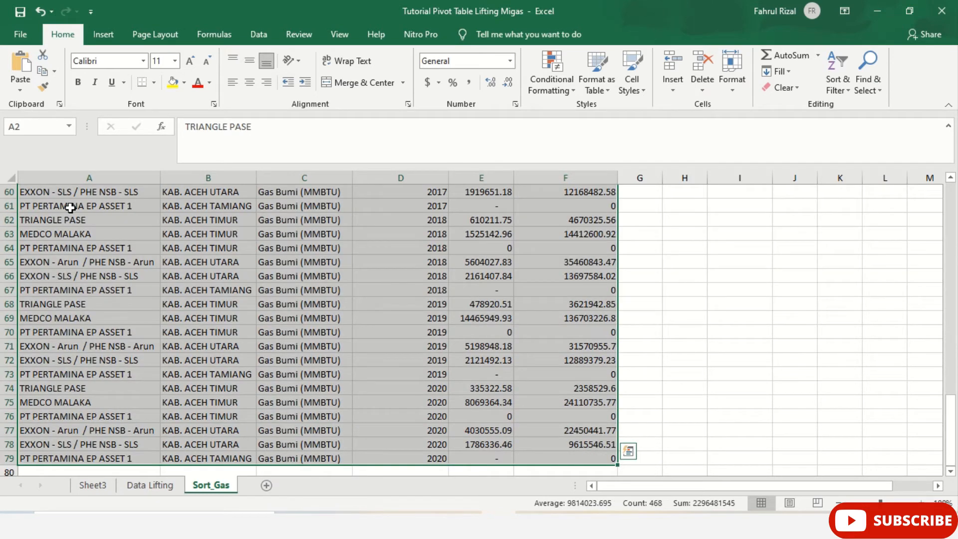
{"action": "key", "text": "ctrl+c"}
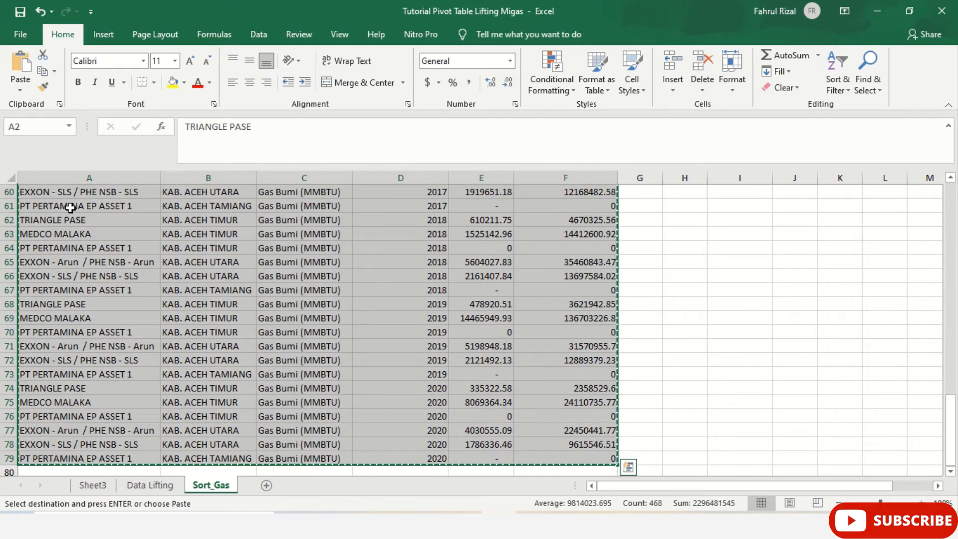
Paste the copied gas records as values below the last row of the Data Lifting table, starting at A80.
{"action": "left_click", "coordinate": [162, 486]}
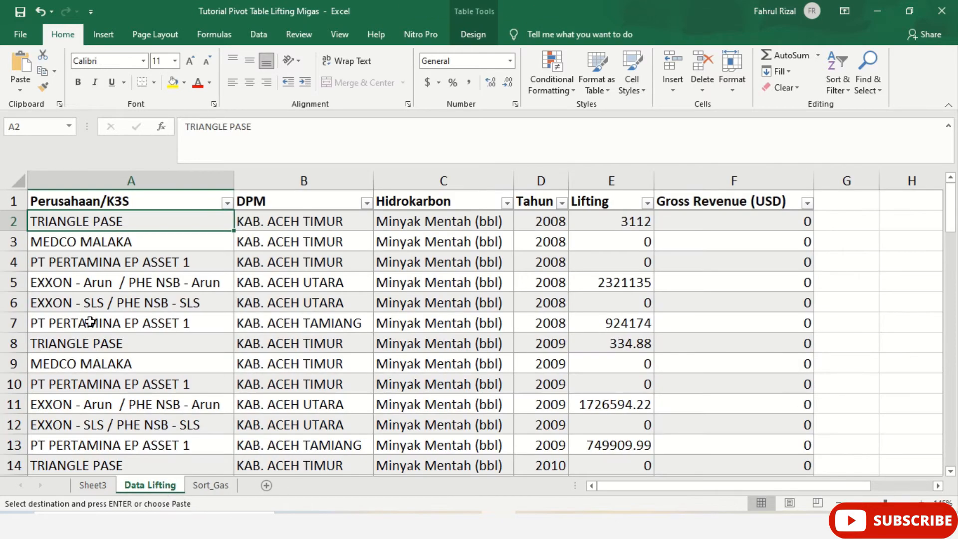
{"action": "left_click", "coordinate": [75, 285]}
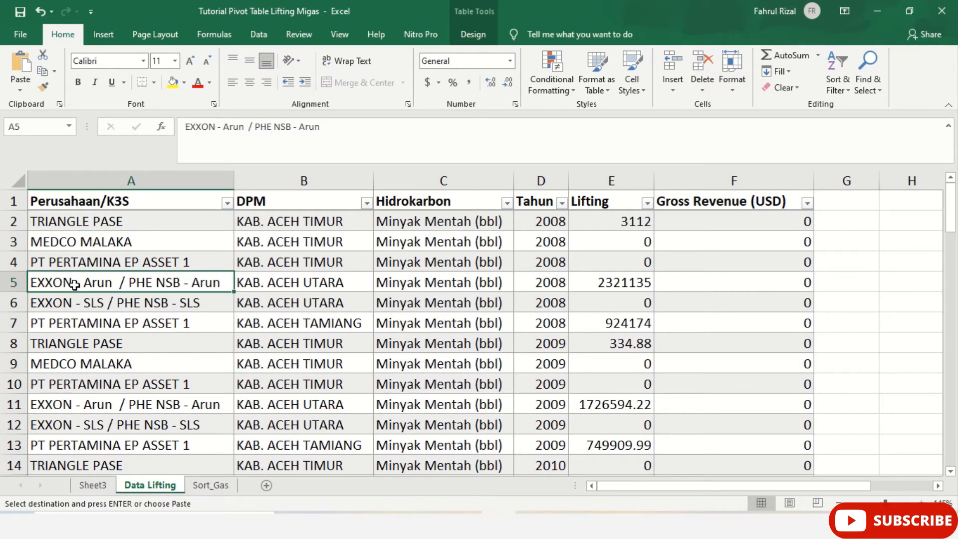
{"action": "key", "text": "ctrl+Down"}
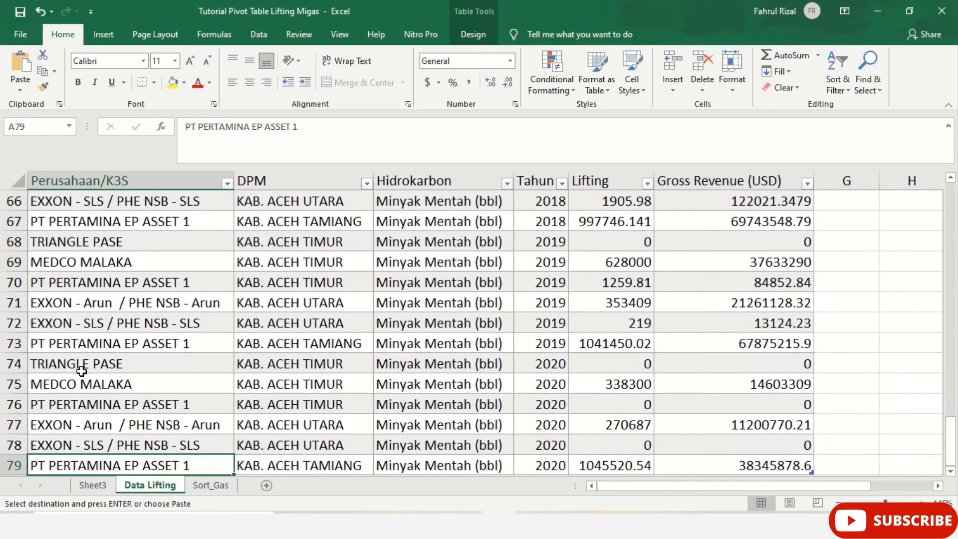
{"action": "scroll", "coordinate": [81, 371], "scroll_direction": "down", "scroll_amount": 1}
{"action": "scroll", "coordinate": [81, 372], "scroll_direction": "down", "scroll_amount": 2}
{"action": "left_click", "coordinate": [64, 361]}
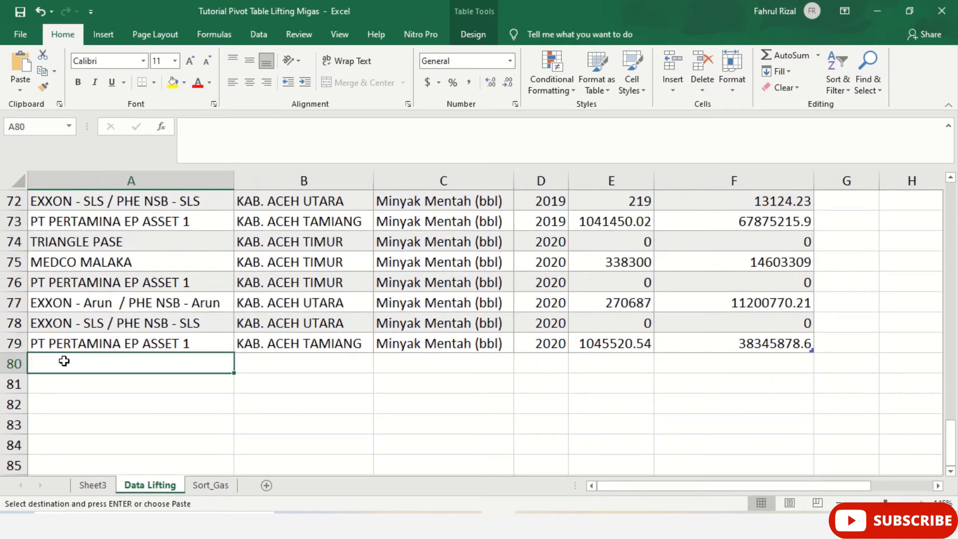
{"action": "right_click", "coordinate": [64, 361]}
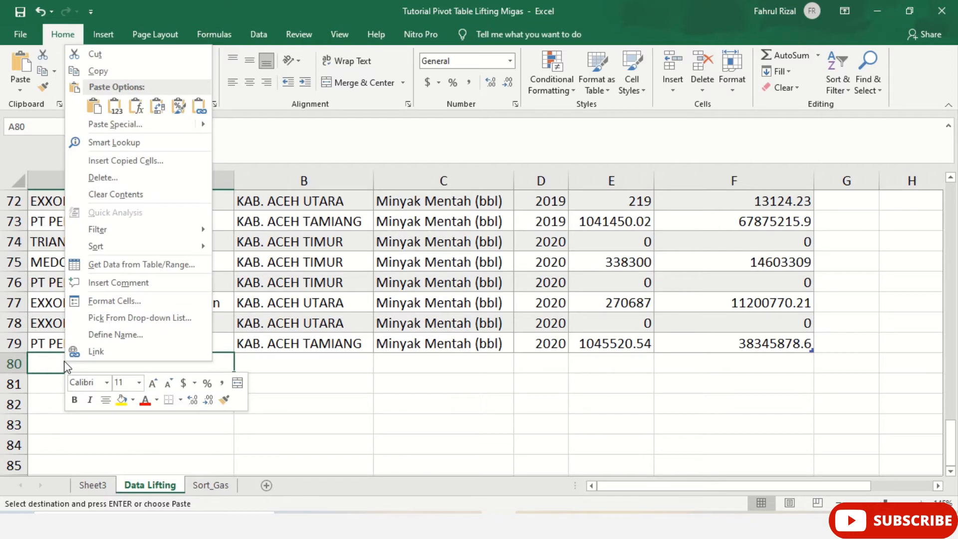
{"action": "left_click", "coordinate": [116, 106]}
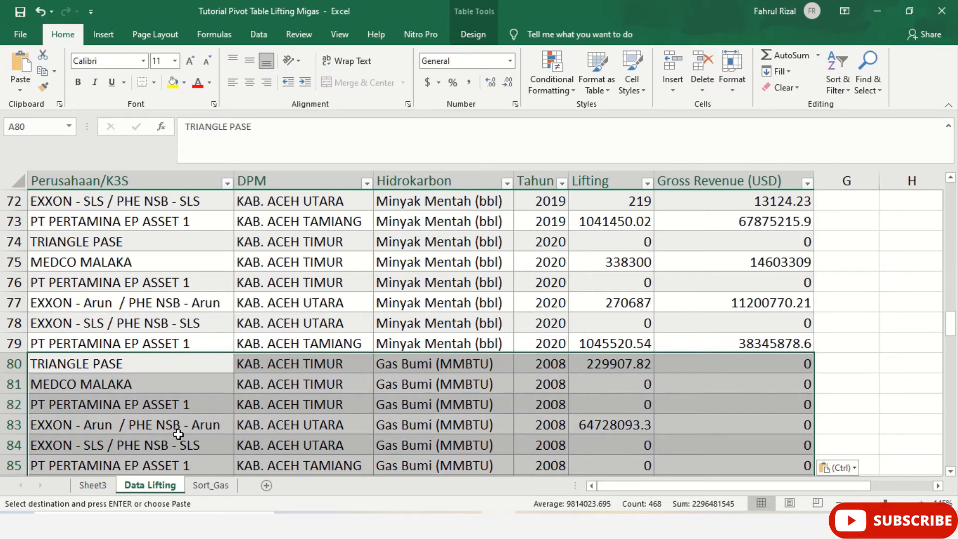
Refresh the PivotTable on Sheet3 to include the gas records added to Data Lifting.
{"action": "left_click", "coordinate": [92, 485]}
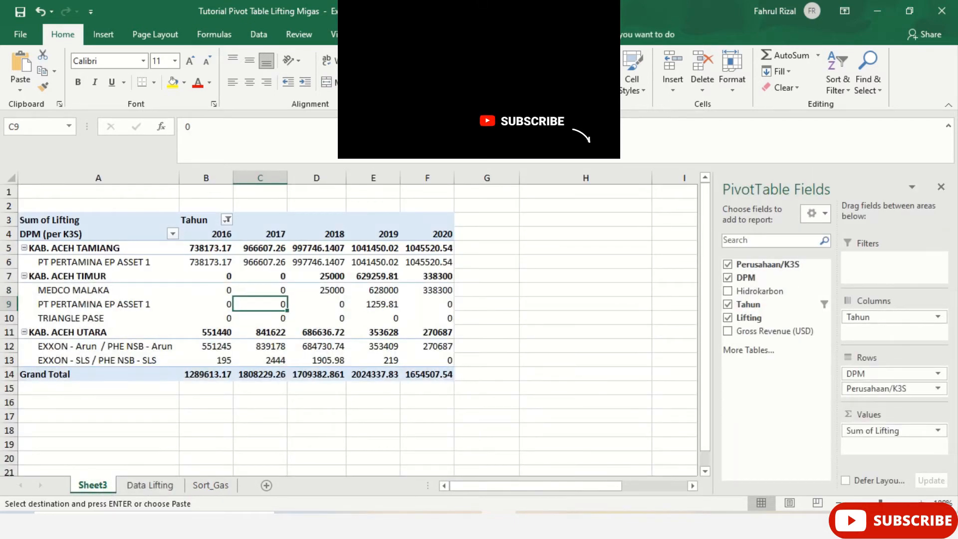
{"action": "key", "text": "Escape"}
{"action": "left_click", "coordinate": [102, 318]}
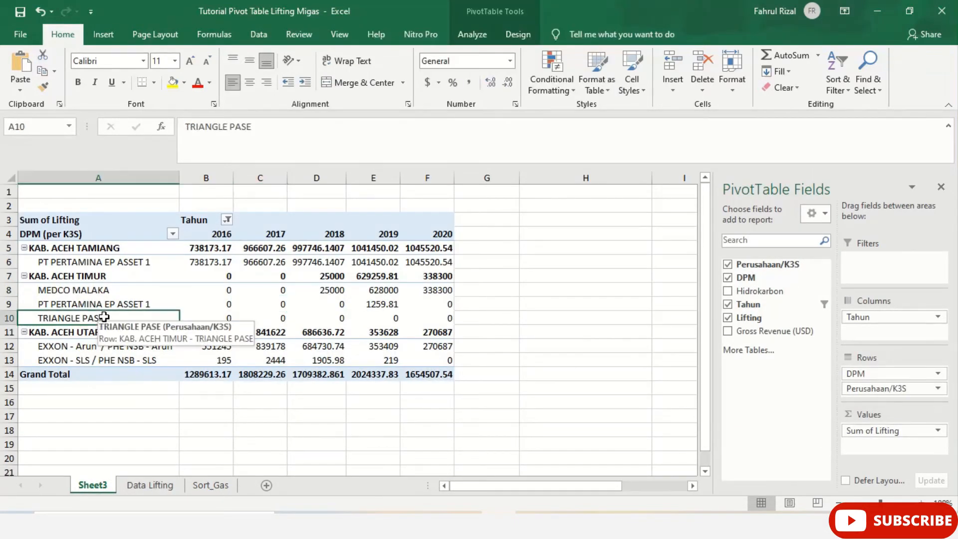
{"action": "left_click", "coordinate": [470, 35]}
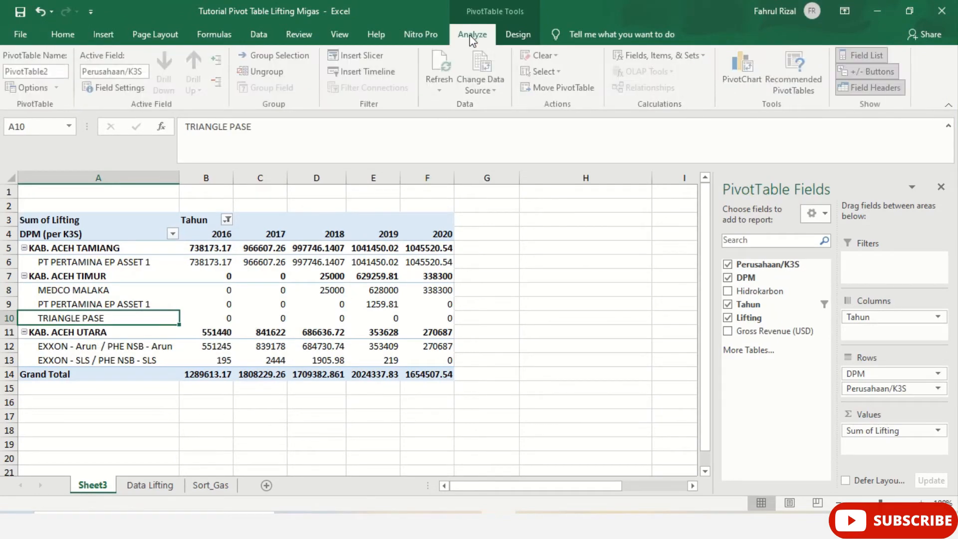
{"action": "left_click", "coordinate": [442, 67]}
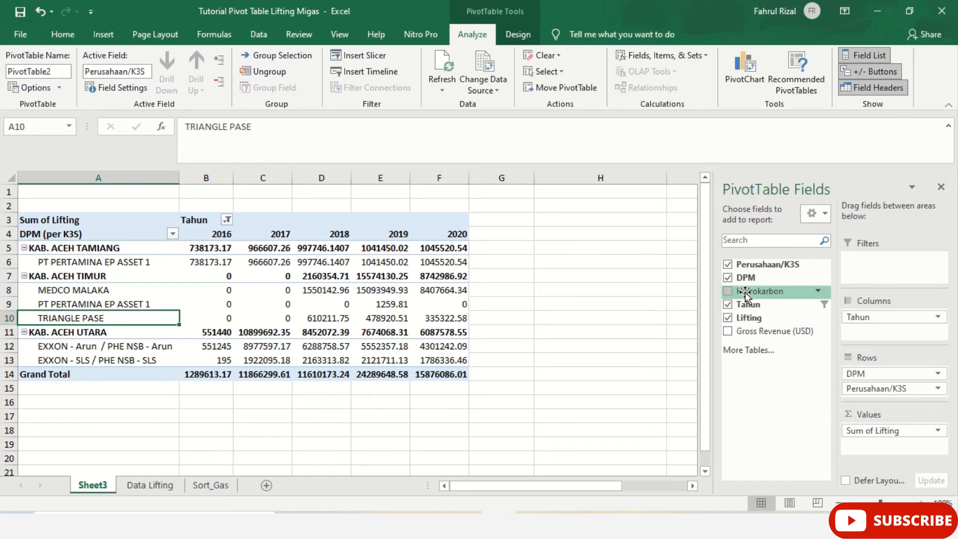
Add Hidrokarbon as a report filter of the PivotTable and filter it to Gas Bumi (MMBTU).
{"action": "left_click_drag", "start_coordinate": [745, 292], "coordinate": [870, 267]}
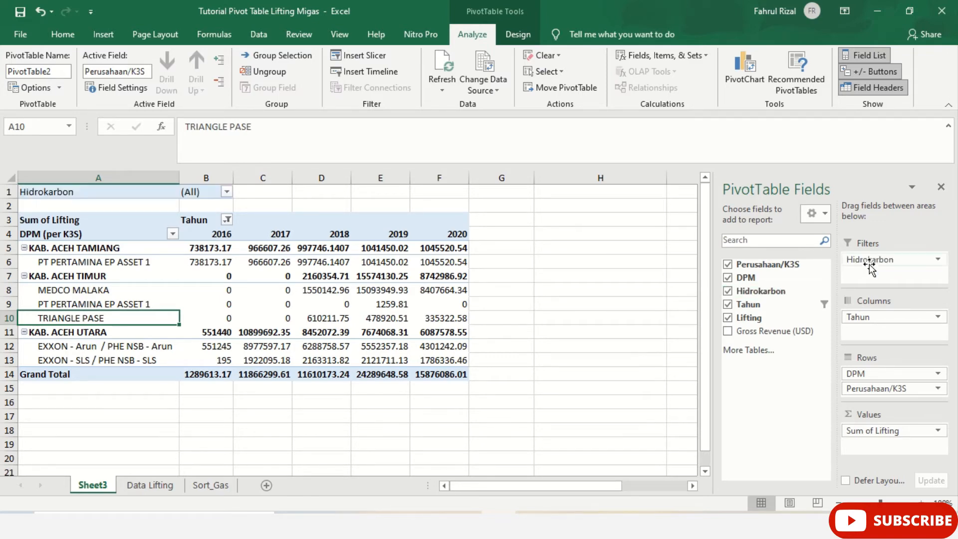
{"action": "left_click", "coordinate": [228, 192]}
{"action": "left_click", "coordinate": [227, 192]}
{"action": "left_click", "coordinate": [227, 192]}
{"action": "left_click", "coordinate": [123, 238]}
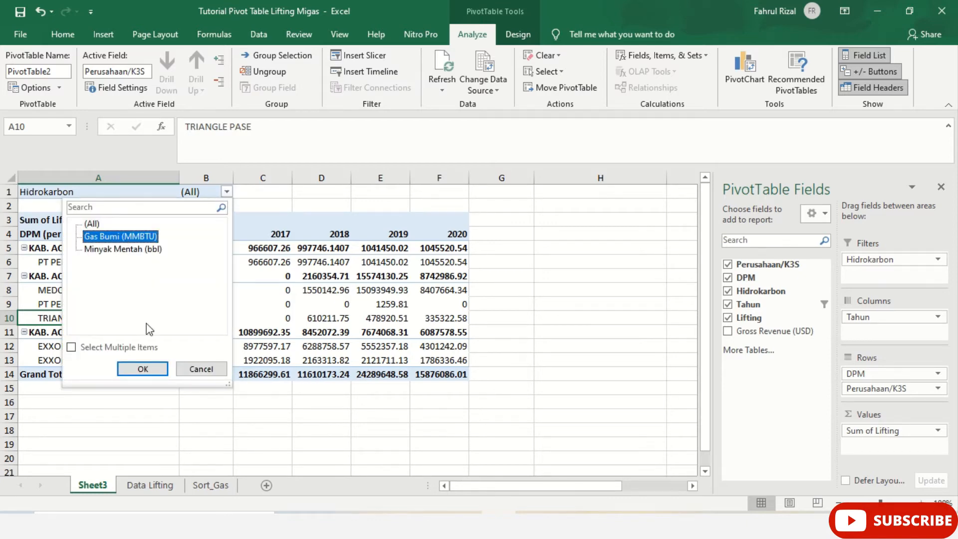
{"action": "left_click", "coordinate": [143, 369]}
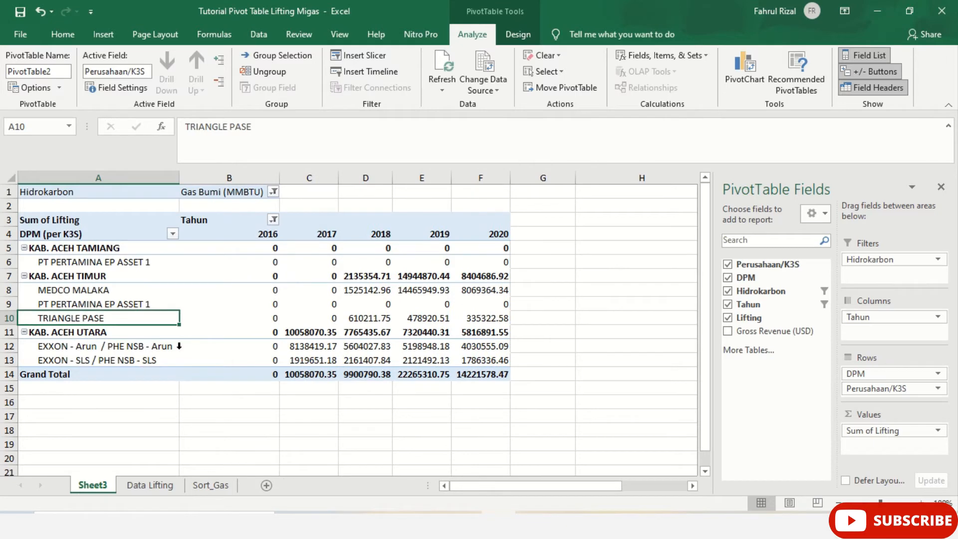
Switch the PivotTable's Hidrokarbon filter to Minyak Mentah (bbl) and review the available filter choices.
{"action": "left_click", "coordinate": [273, 192]}
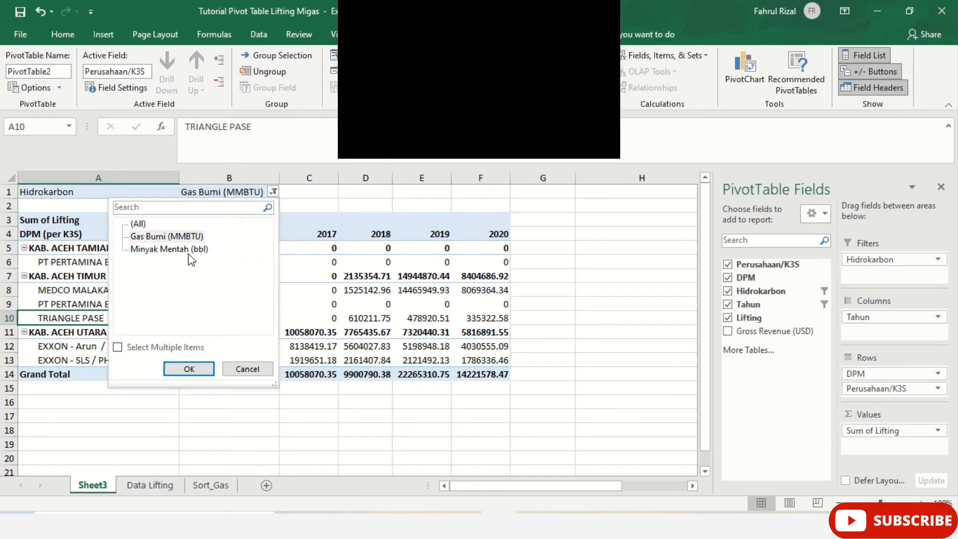
{"action": "left_click", "coordinate": [172, 249]}
{"action": "left_click", "coordinate": [190, 370]}
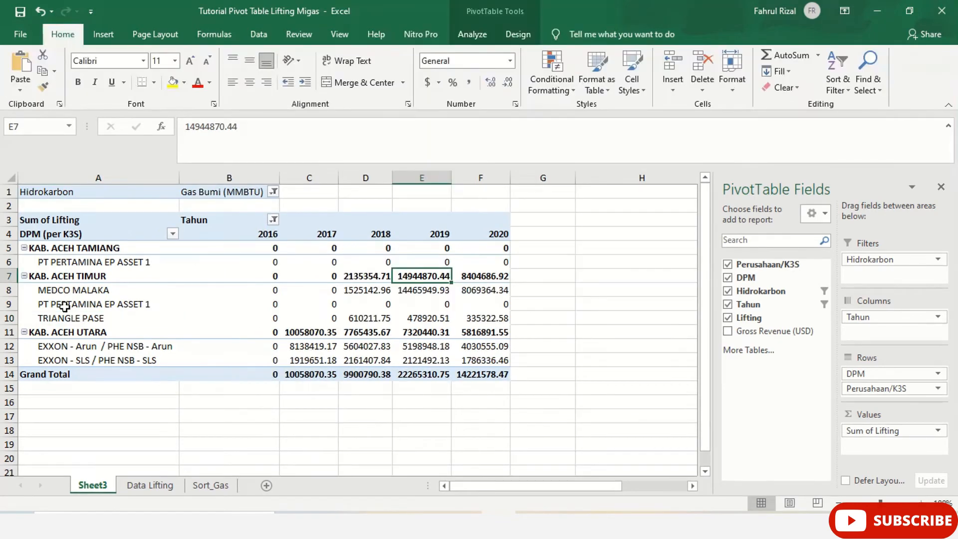
{"action": "left_click", "coordinate": [274, 192]}
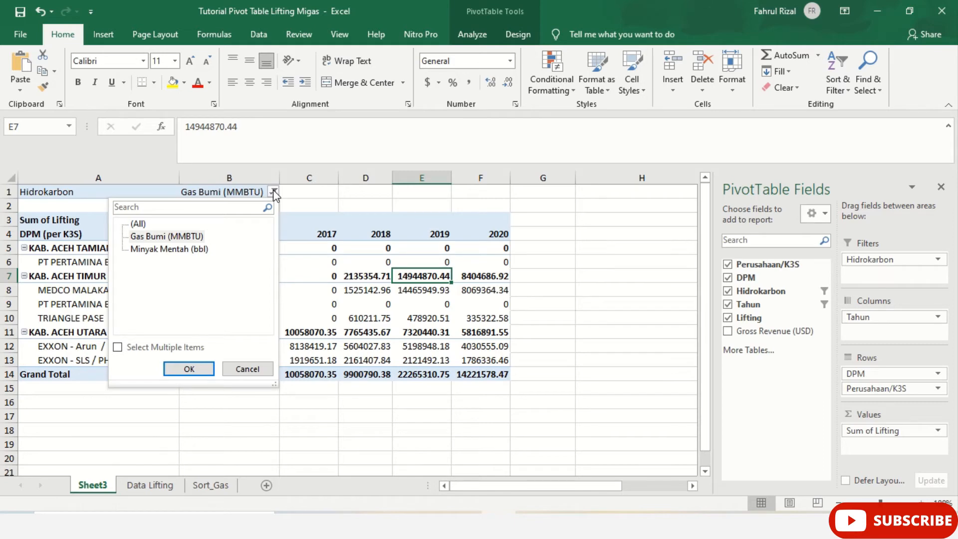
{"action": "left_click", "coordinate": [246, 368]}
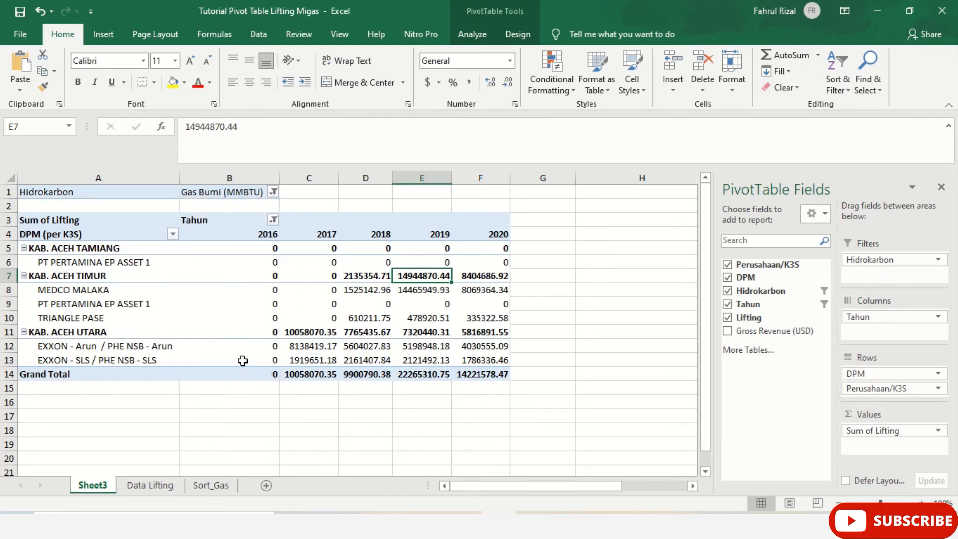
Examine where the crude oil records end and the gas records begin at rows 79 and 80 of the Data Lifting sheet.
{"action": "left_click", "coordinate": [172, 487]}
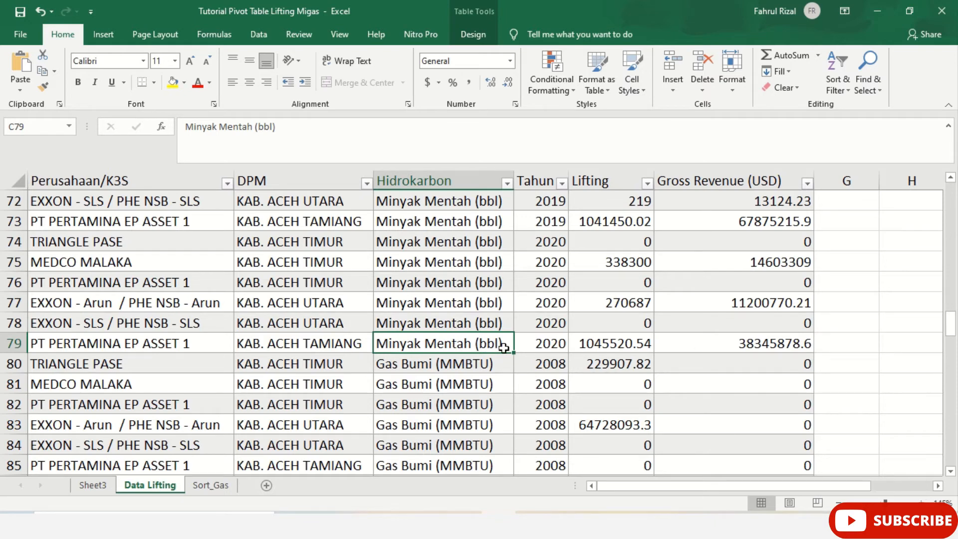
{"action": "left_click", "coordinate": [494, 362]}
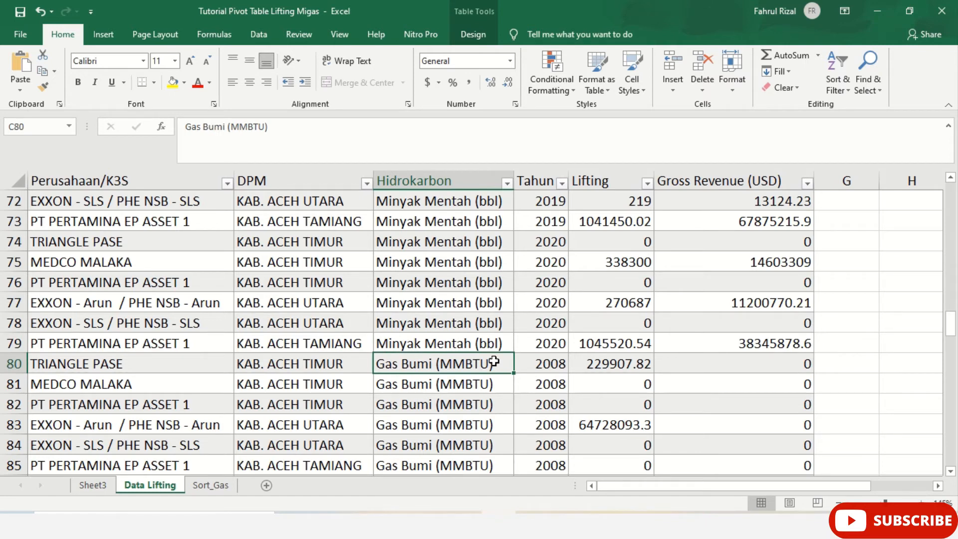
{"action": "left_click", "coordinate": [602, 364]}
{"action": "left_click", "coordinate": [691, 362]}
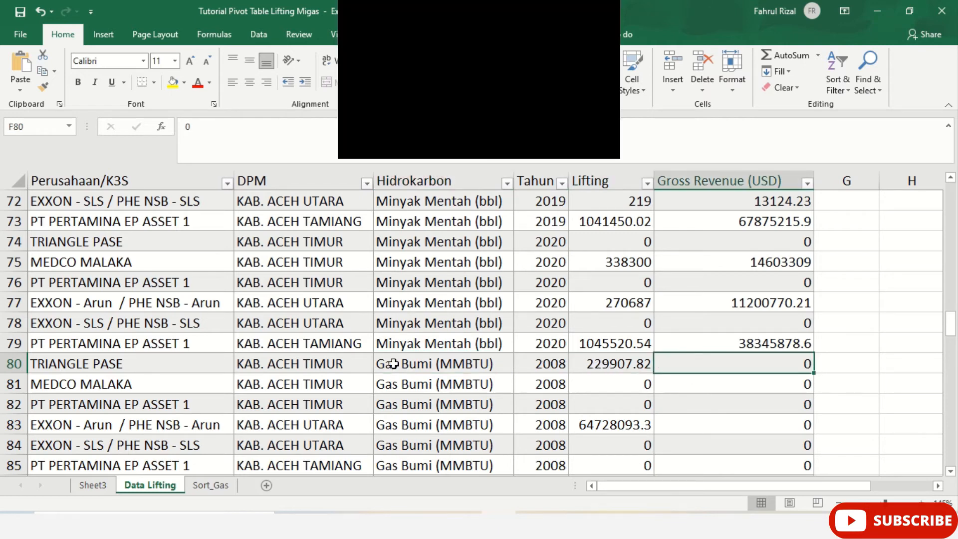
{"action": "left_click", "coordinate": [494, 364]}
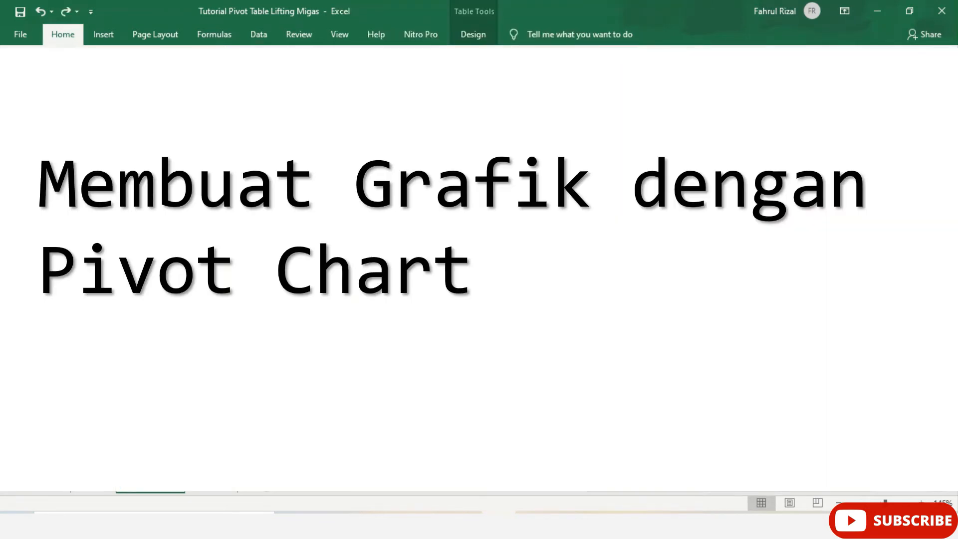
Insert a Clustered Column PivotChart based on the Sheet3 PivotTable and shift it clear of columns A and B.
{"action": "left_click", "coordinate": [105, 493]}
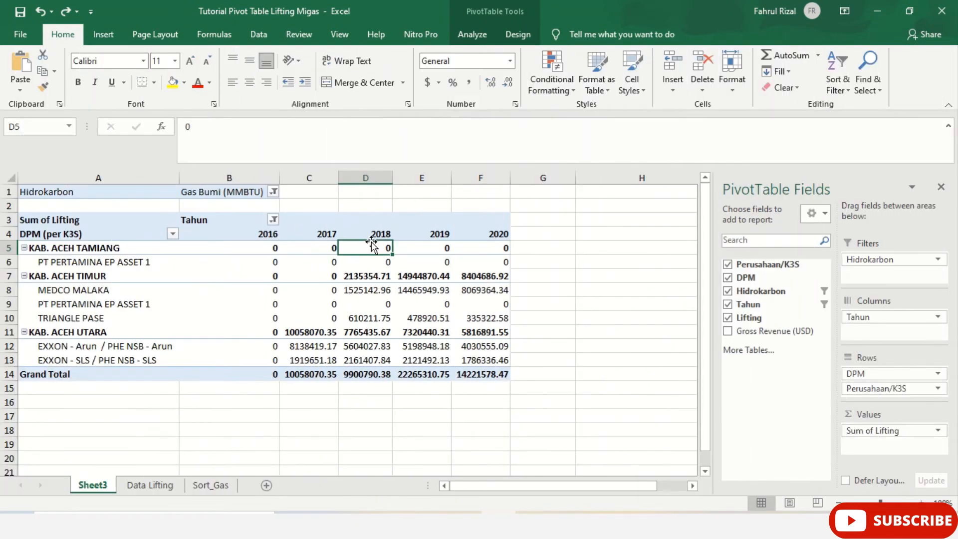
{"action": "left_click", "coordinate": [470, 36]}
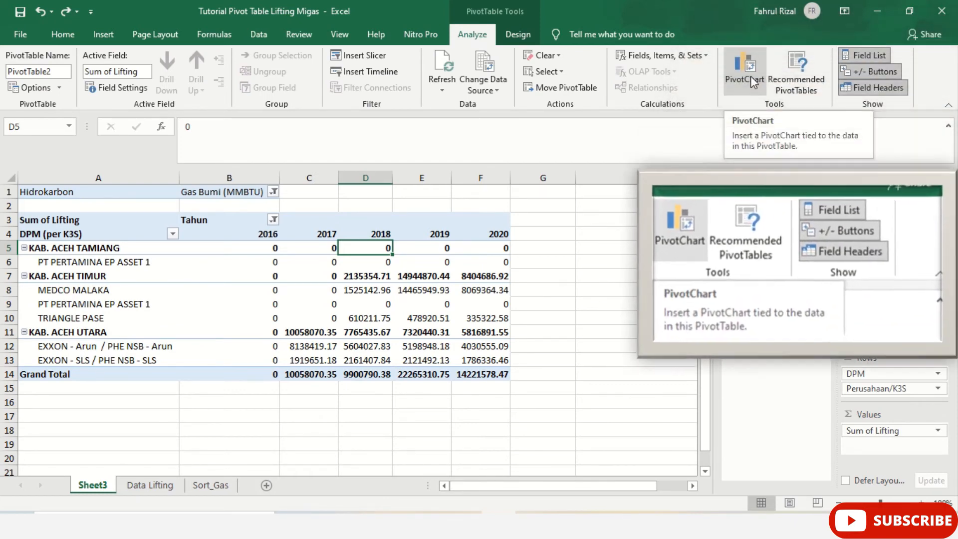
{"action": "left_click", "coordinate": [750, 76]}
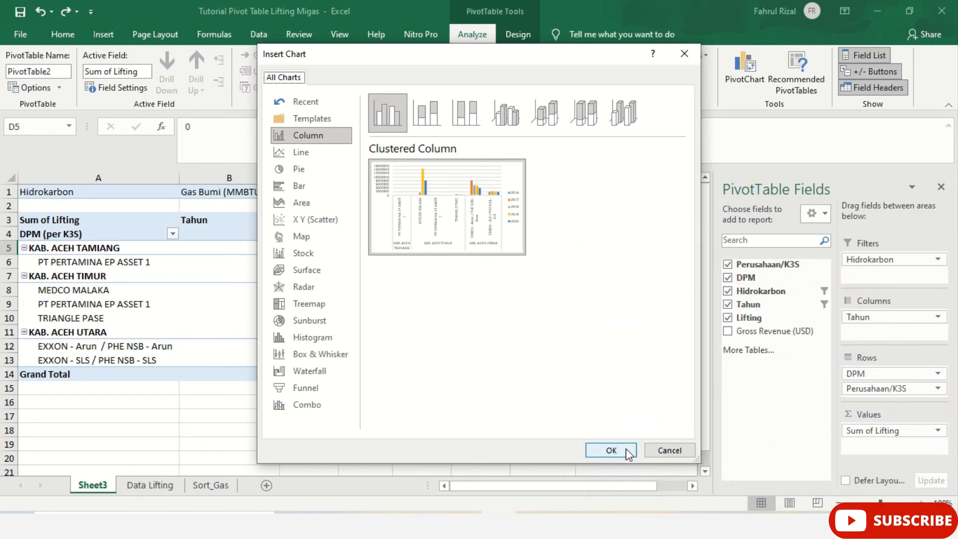
{"action": "left_click", "coordinate": [611, 451]}
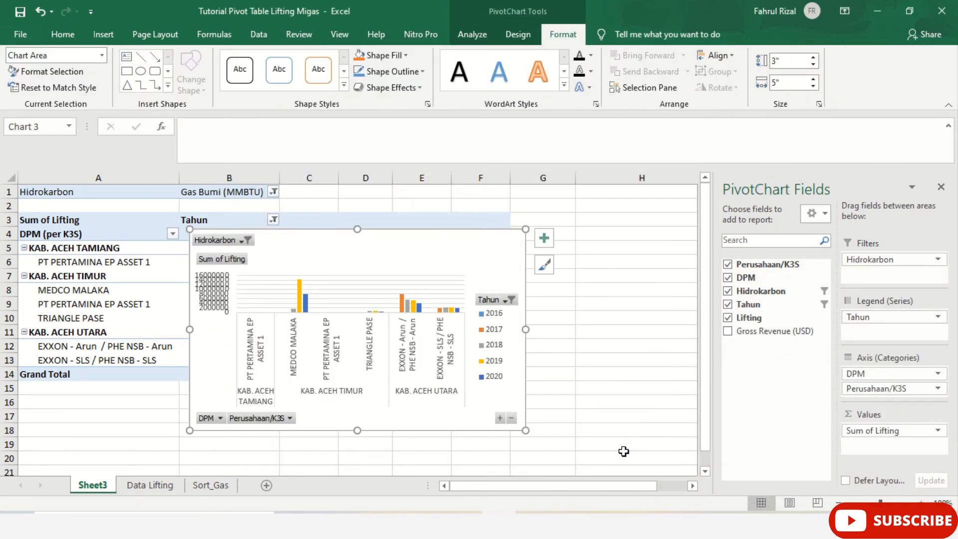
{"action": "left_click_drag", "start_coordinate": [279, 245], "coordinate": [373, 233]}
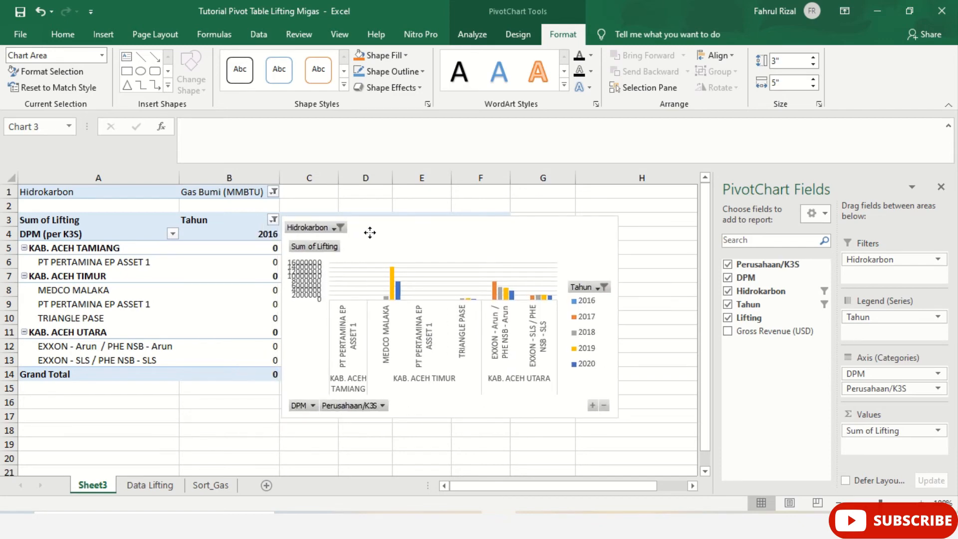
Move the PivotChart from Sheet3 to a new chart sheet named Chart1.
{"action": "right_click", "coordinate": [422, 237]}
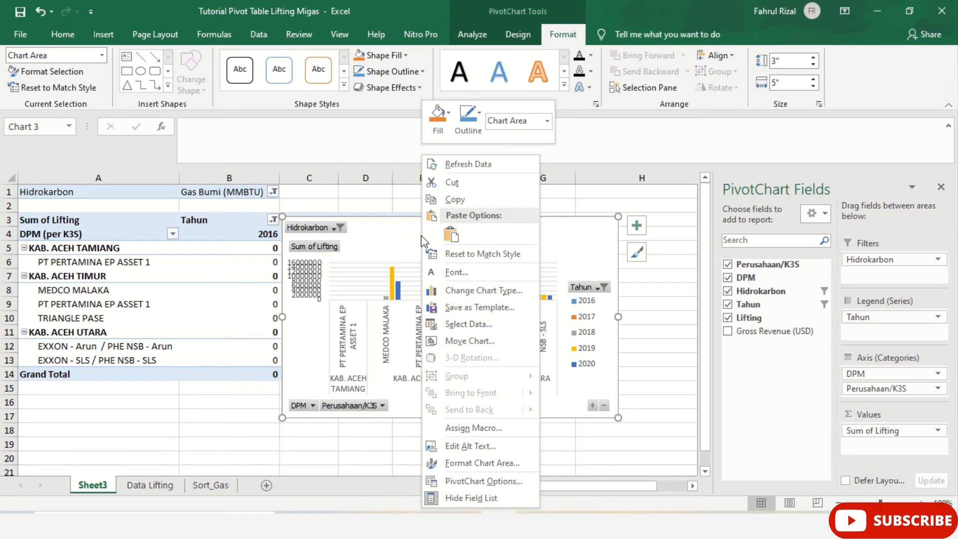
{"action": "left_click", "coordinate": [484, 340]}
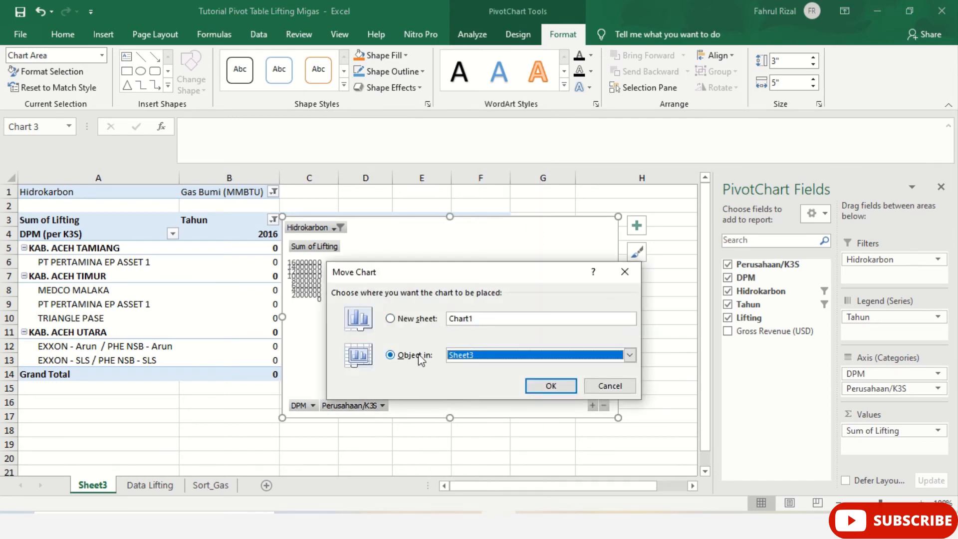
{"action": "left_click", "coordinate": [412, 319]}
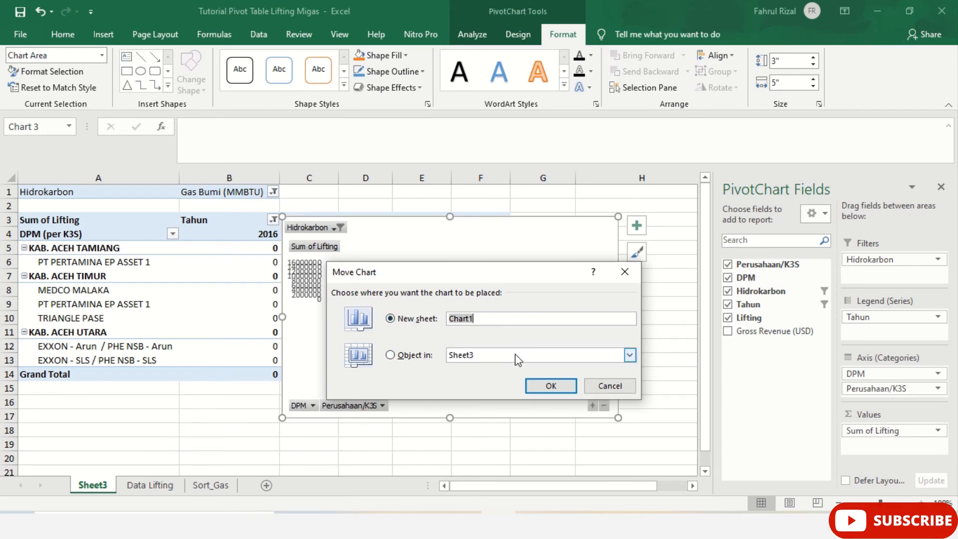
{"action": "left_click", "coordinate": [550, 386]}
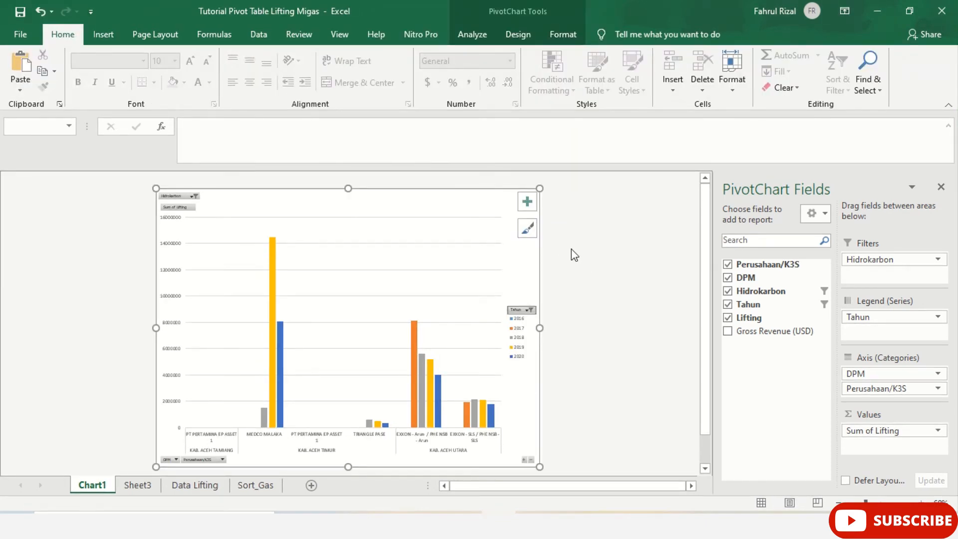
Collapse the PivotChart's category axis on Chart1 from company level to DPM level.
{"action": "left_click", "coordinate": [600, 265]}
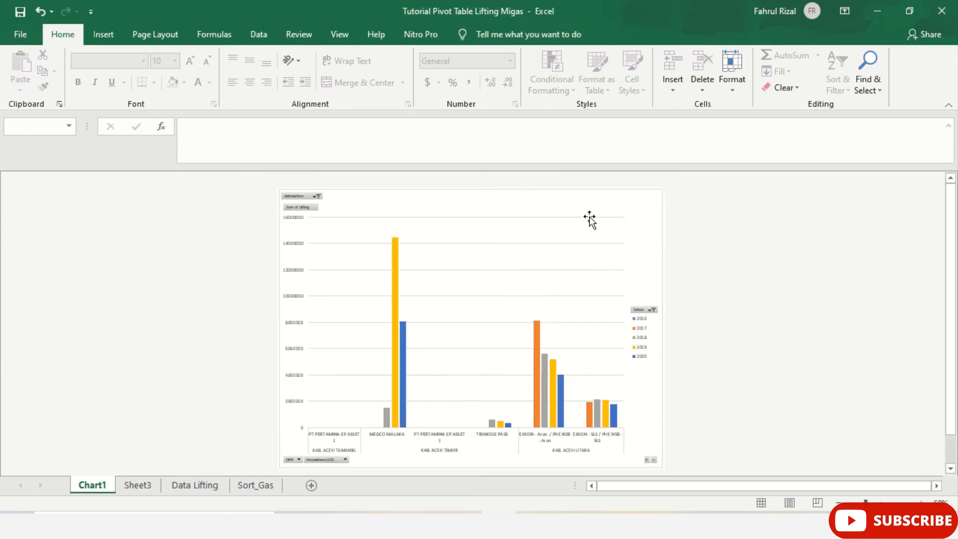
{"action": "left_click", "coordinate": [637, 204]}
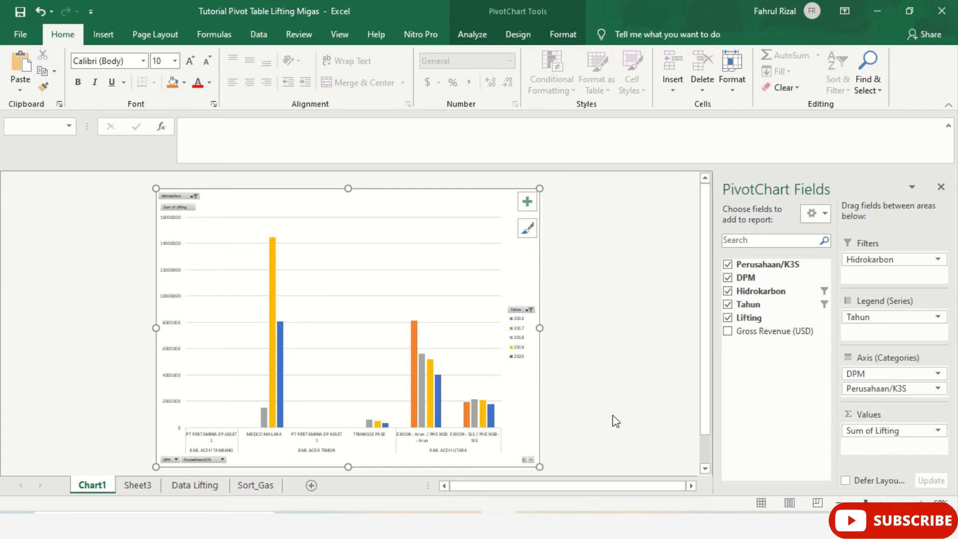
{"action": "left_click", "coordinate": [532, 460]}
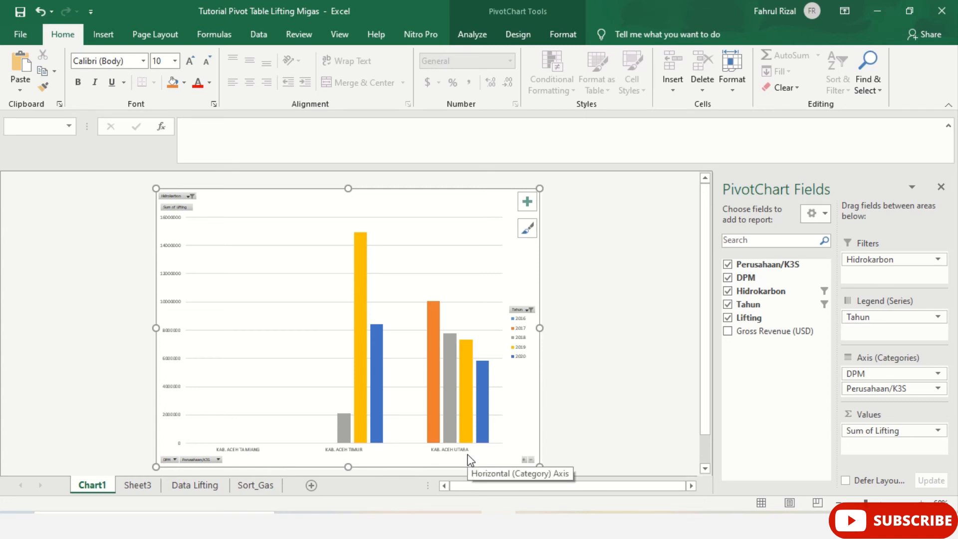
Filter the PivotChart's Hidrokarbon field to Minyak Mentah (bbl) and inspect the 2018 column for KAB. ACEH UTARA.
{"action": "left_click", "coordinate": [192, 196]}
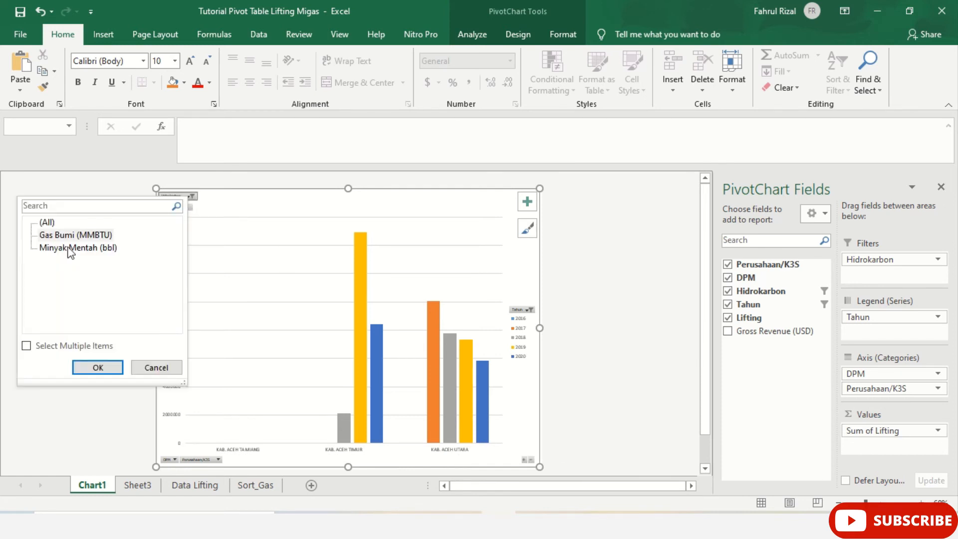
{"action": "left_click", "coordinate": [69, 248]}
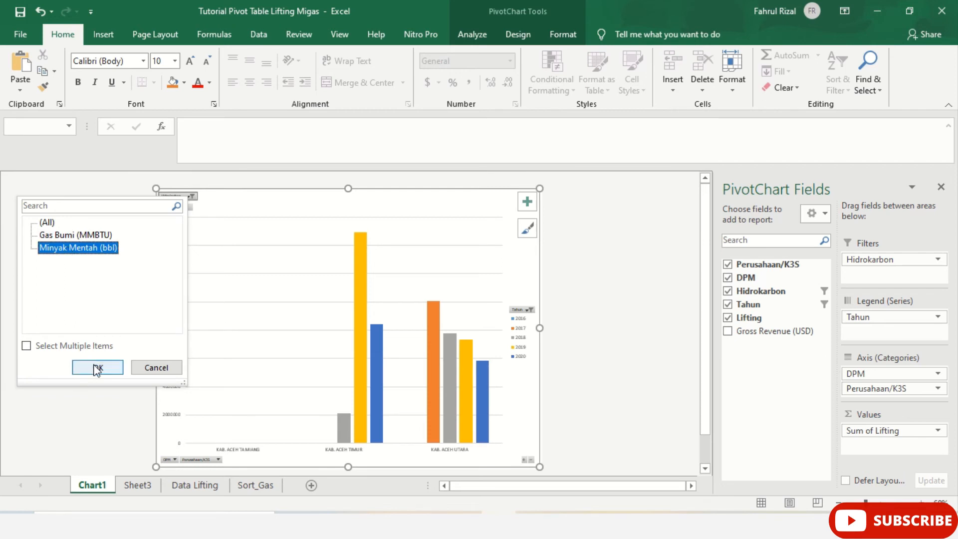
{"action": "left_click", "coordinate": [98, 369]}
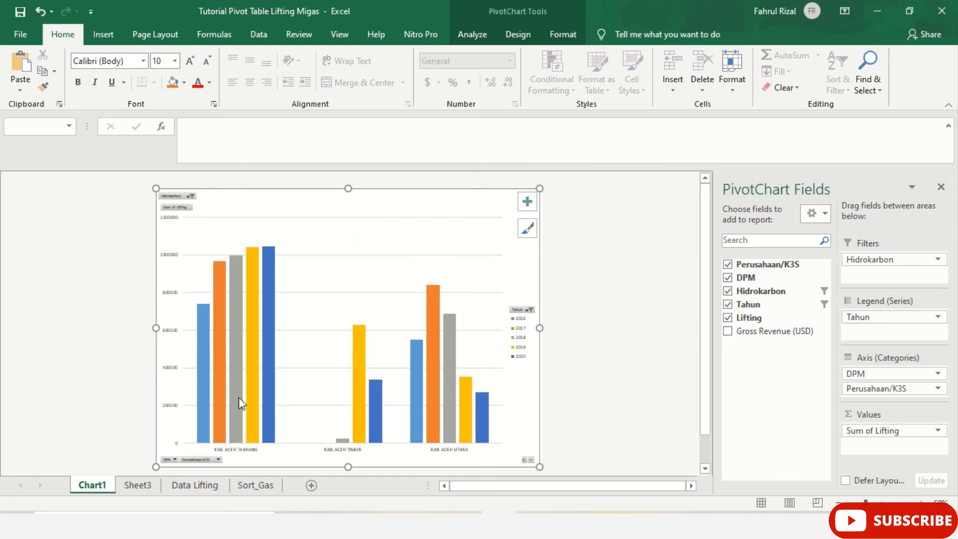
{"action": "mouse_move", "coordinate": [454, 405]}
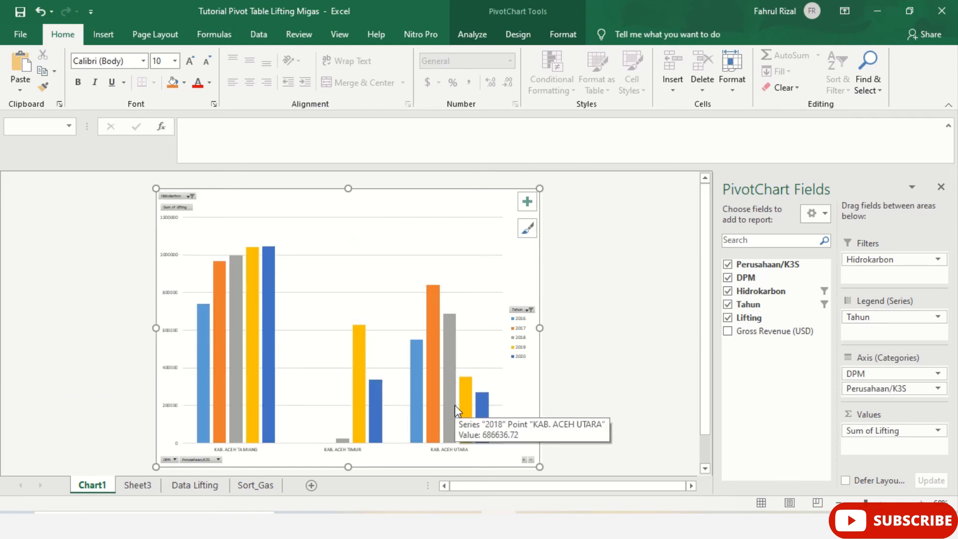
Add the years 2011, 2012, 2013, 2014 and 2015 to the PivotChart's Tahun filter.
{"action": "left_click", "coordinate": [529, 311]}
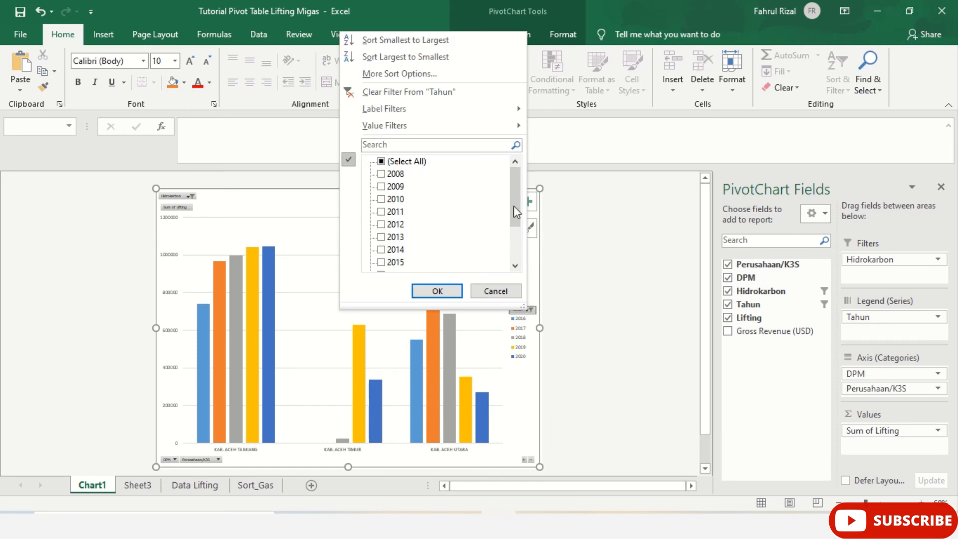
{"action": "left_click_drag", "start_coordinate": [513, 206], "coordinate": [513, 238]}
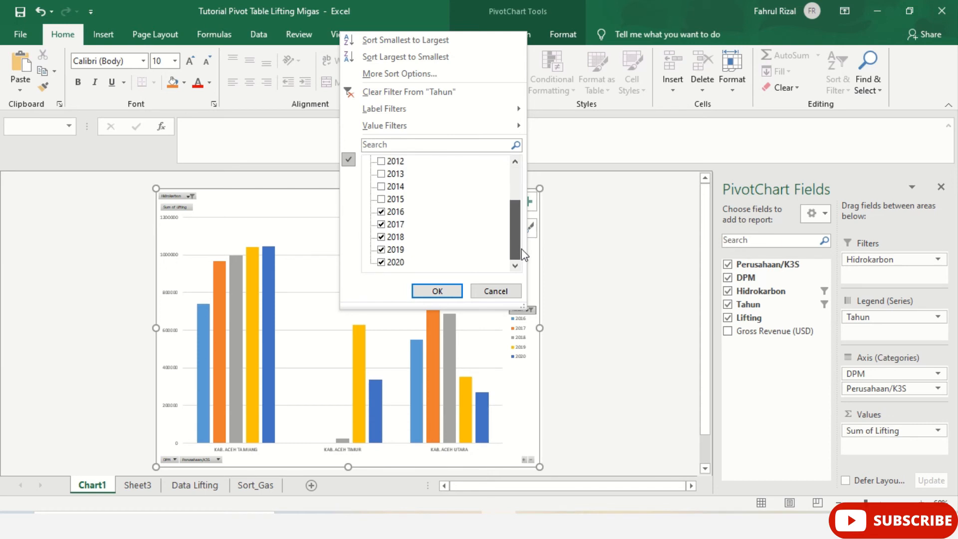
{"action": "left_click", "coordinate": [383, 199]}
{"action": "left_click", "coordinate": [382, 187]}
{"action": "left_click", "coordinate": [381, 174]}
{"action": "left_click", "coordinate": [382, 161]}
{"action": "left_click_drag", "start_coordinate": [514, 226], "coordinate": [515, 212]}
{"action": "left_click", "coordinate": [382, 174]}
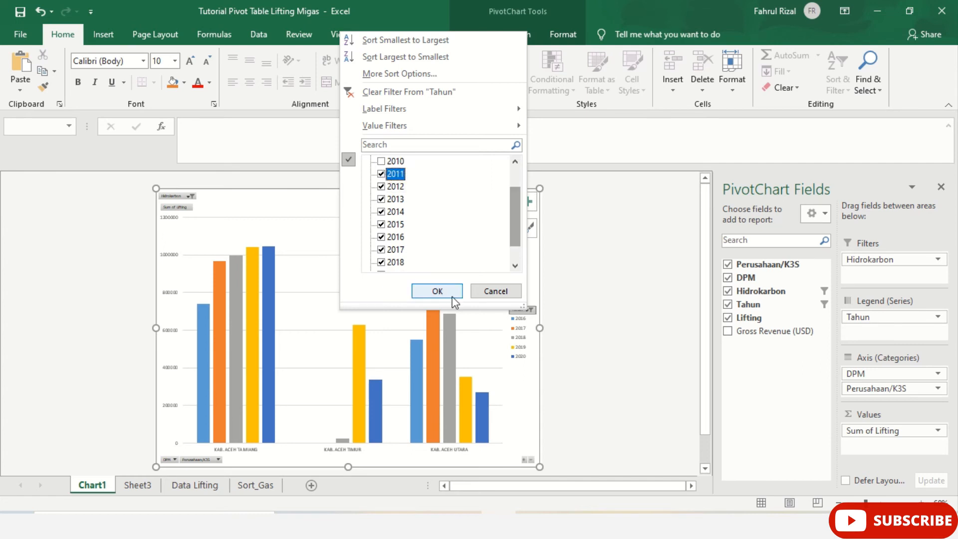
{"action": "left_click", "coordinate": [437, 291]}
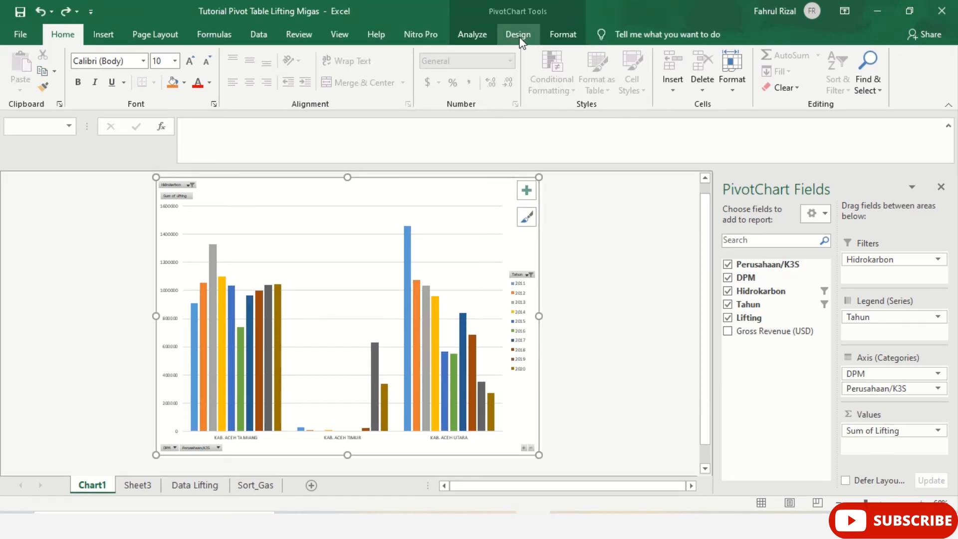
Apply the second preset chart style, with rotated data labels above the columns, to the PivotChart.
{"action": "left_click", "coordinate": [519, 35]}
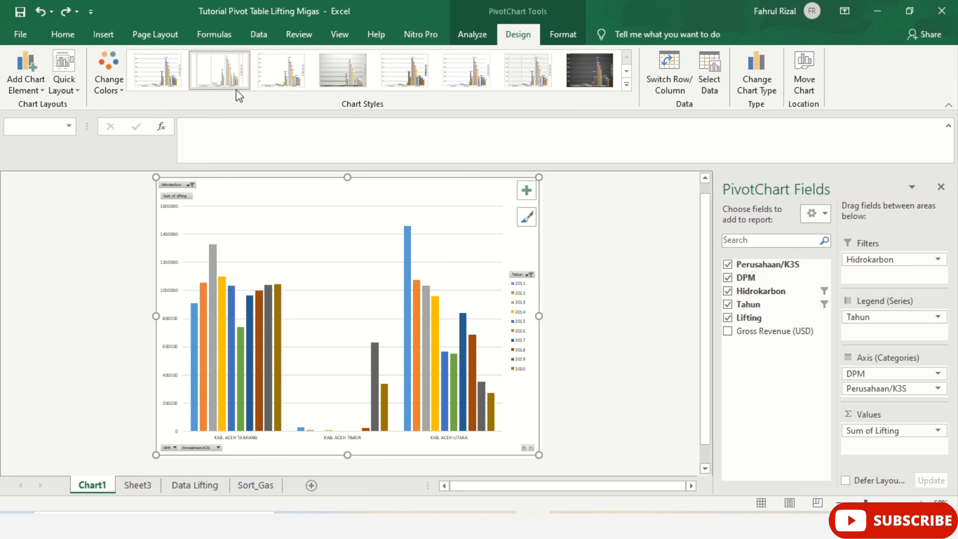
{"action": "left_click", "coordinate": [207, 76]}
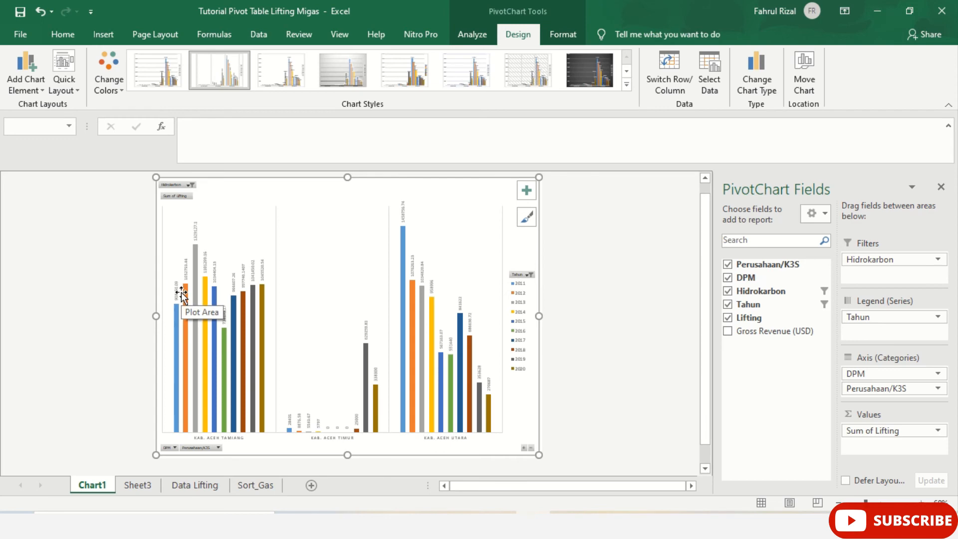
{"action": "scroll", "coordinate": [177, 295], "scroll_direction": "up", "scroll_amount": 2}
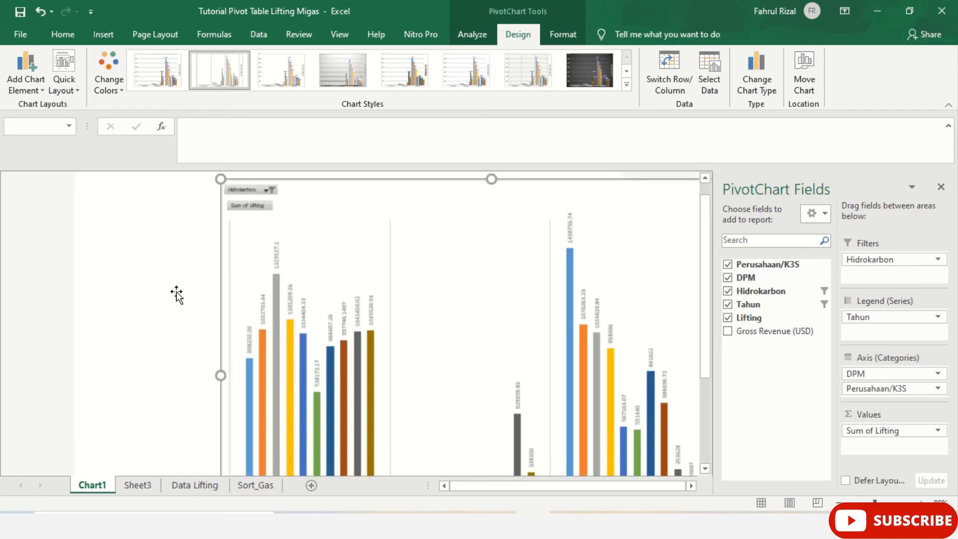
{"action": "scroll", "coordinate": [152, 373], "scroll_direction": "up", "scroll_amount": 1}
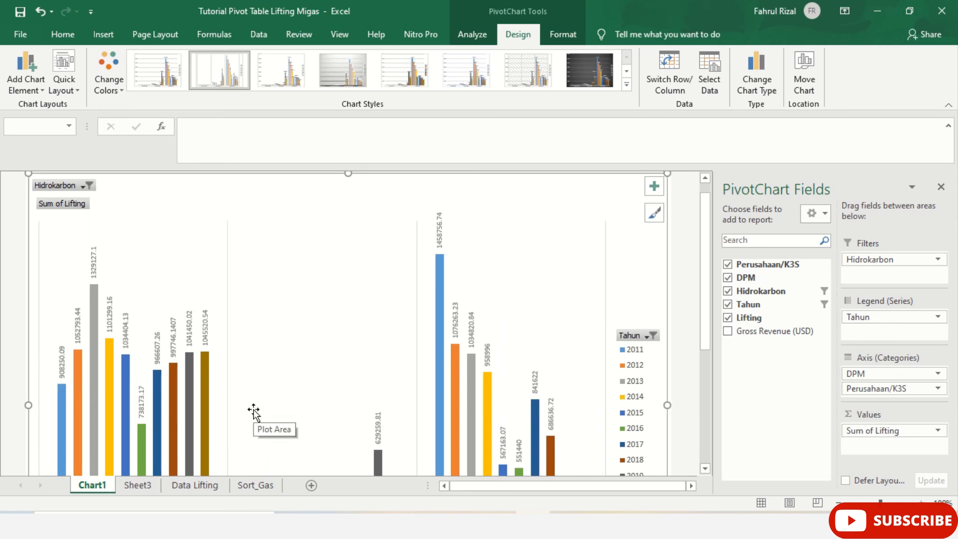
Filter the PivotChart's Hidrokarbon field to Gas Bumi (MMBTU).
{"action": "left_click", "coordinate": [88, 186]}
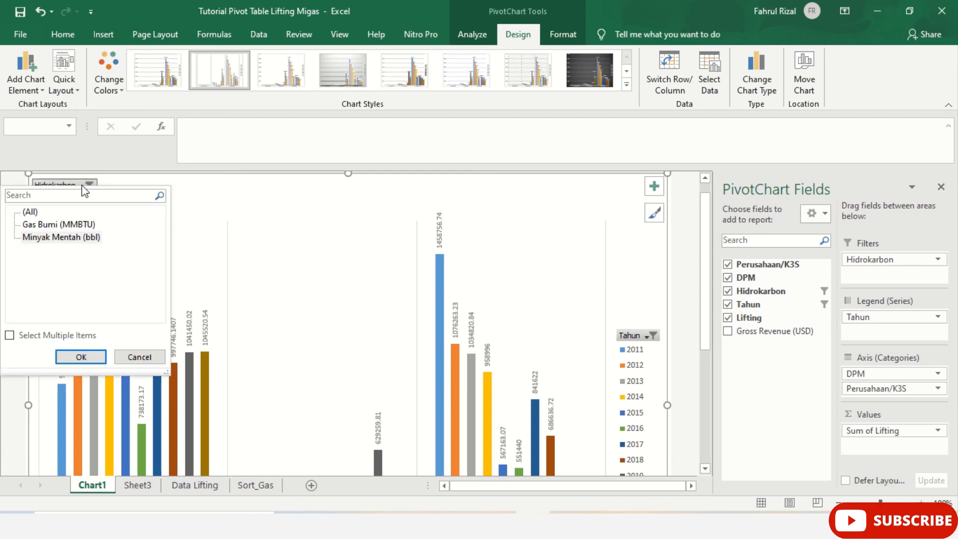
{"action": "left_click", "coordinate": [58, 225]}
{"action": "left_click", "coordinate": [88, 357]}
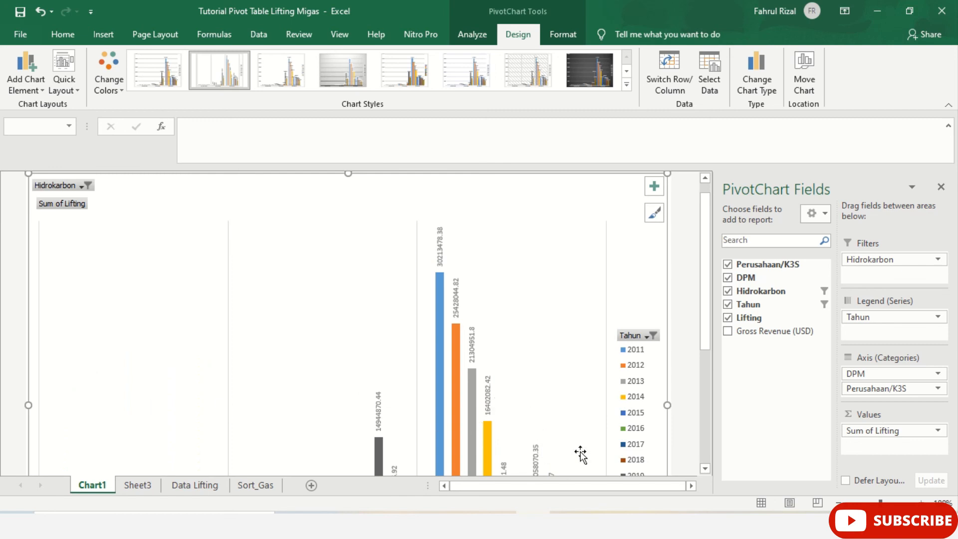
Switch the PivotChart's Hidrokarbon filter to Minyak Mentah (bbl).
{"action": "left_click", "coordinate": [51, 186]}
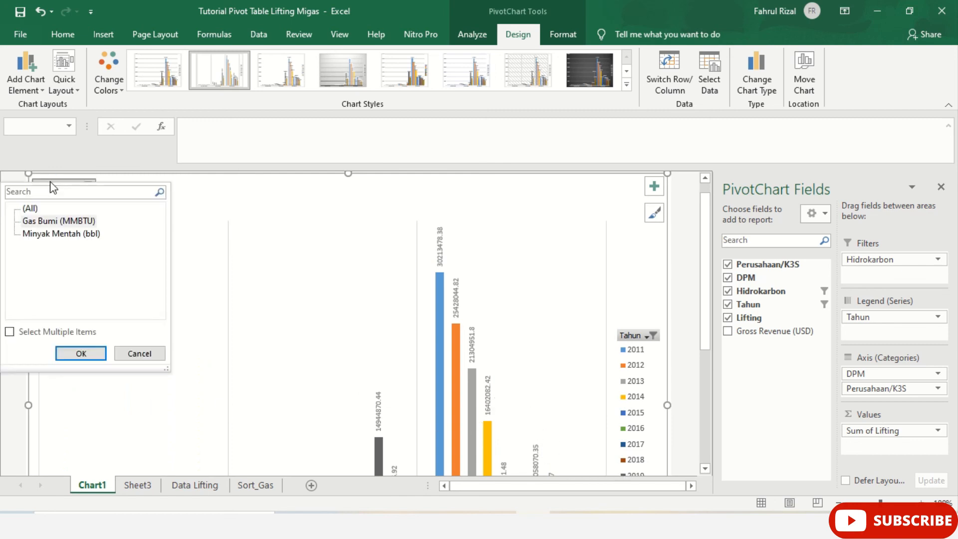
{"action": "left_click", "coordinate": [61, 235]}
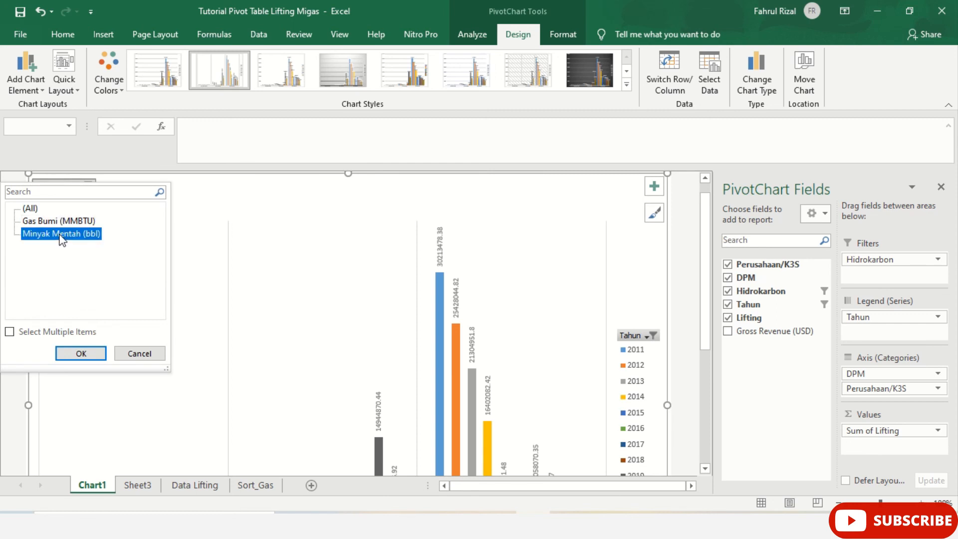
{"action": "left_click", "coordinate": [80, 354]}
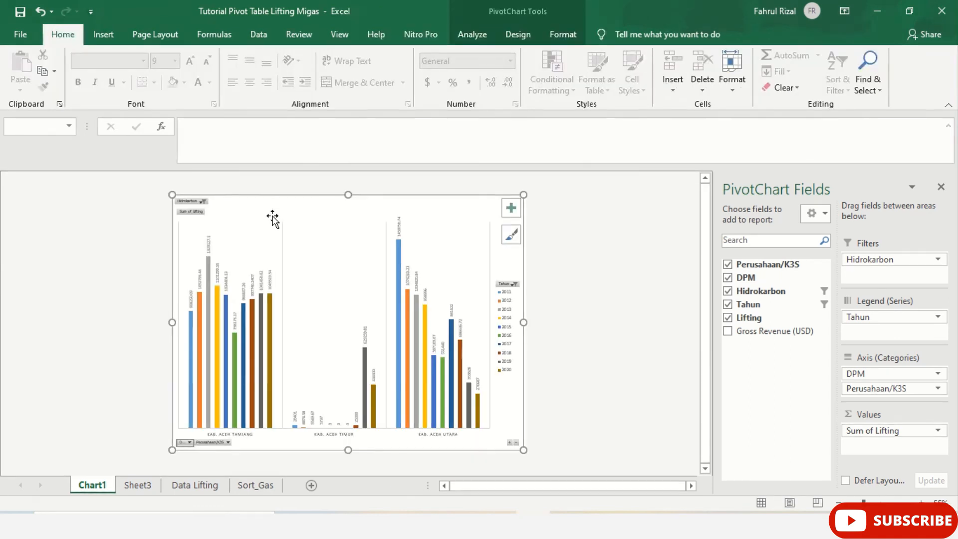
Filter the PivotChart's DPM field to KAB. ACEH UTARA only, excluding KAB. ACEH TAMIANG and KAB. ACEH TIMUR.
{"action": "left_click", "coordinate": [188, 443]}
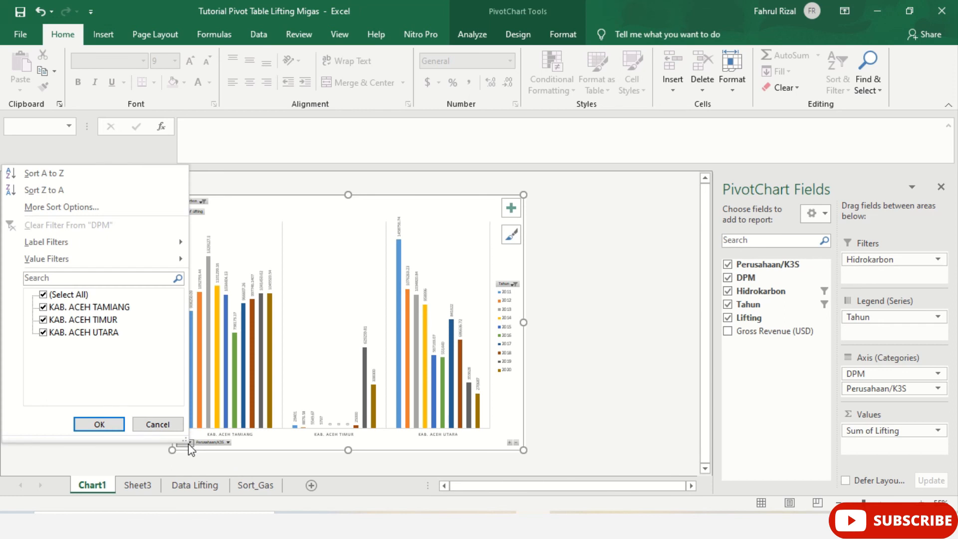
{"action": "left_click", "coordinate": [44, 307]}
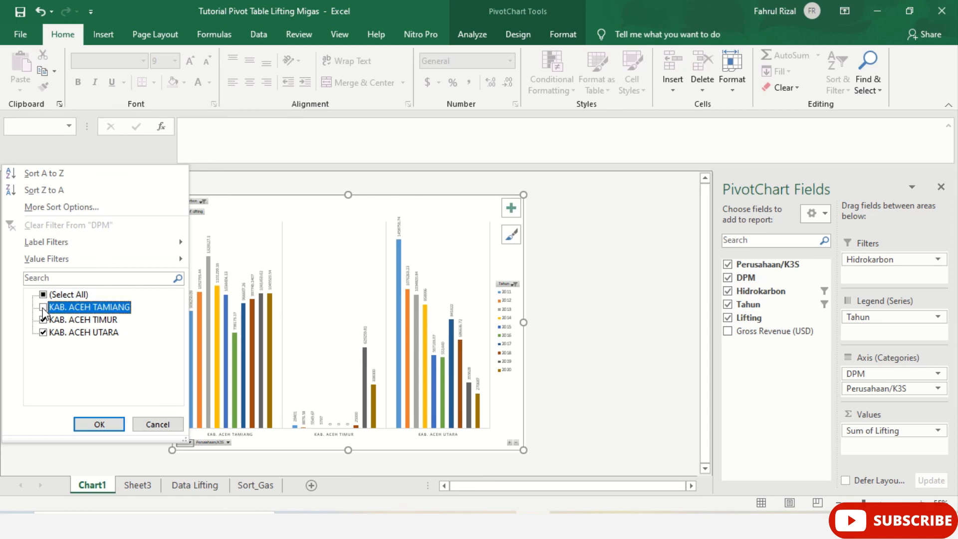
{"action": "left_click", "coordinate": [43, 320]}
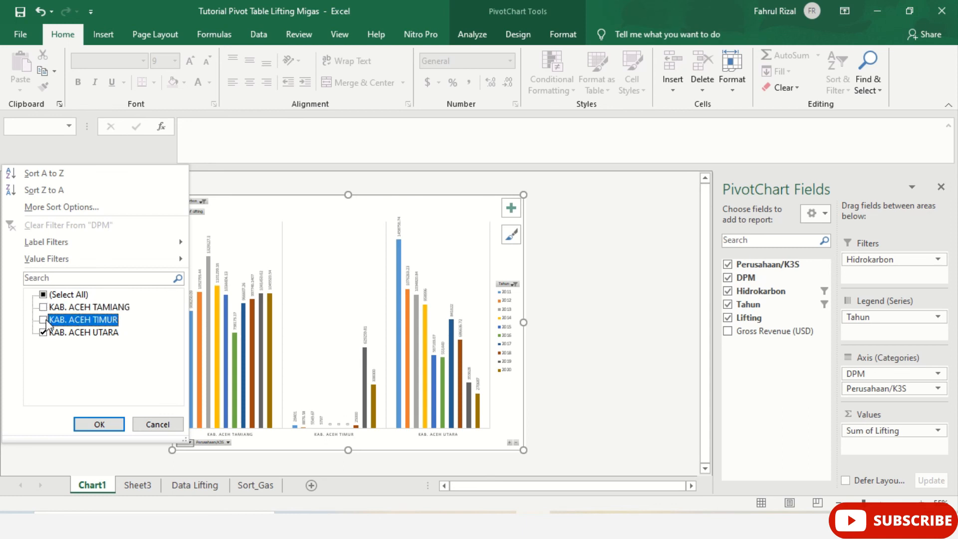
{"action": "left_click", "coordinate": [100, 425]}
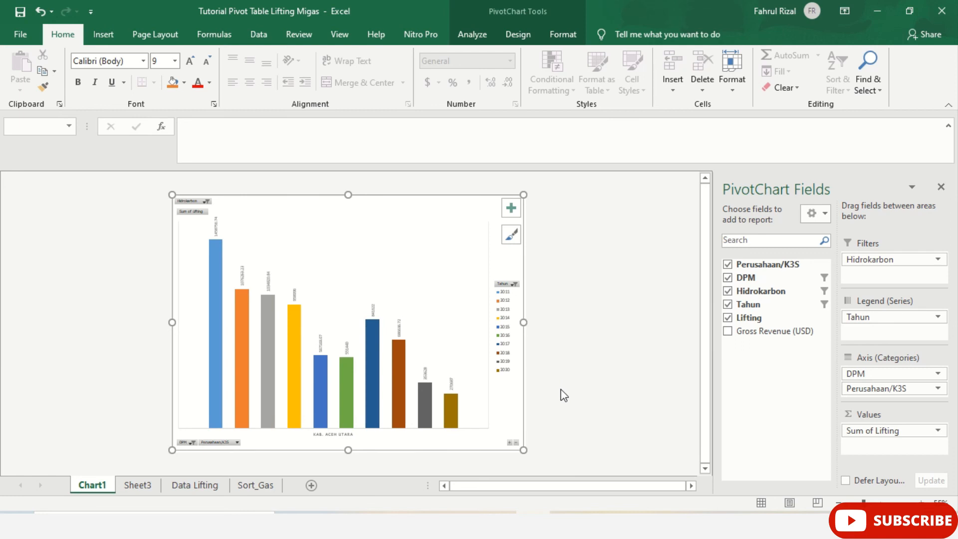
Review the filter choices of the PivotChart's Hidrokarbon and Perusahaan/K3S fields without changing them, and deselect the chart.
{"action": "left_click", "coordinate": [206, 202]}
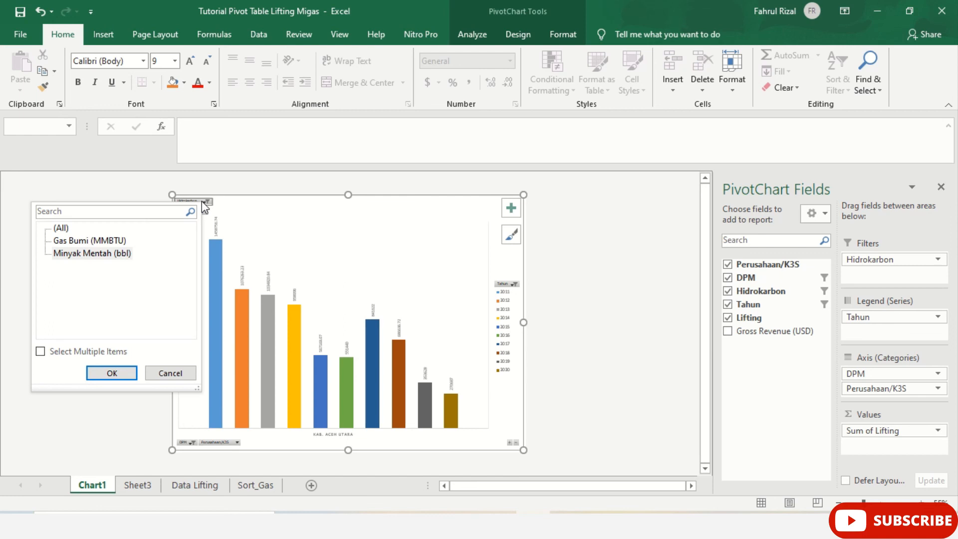
{"action": "left_click", "coordinate": [596, 313]}
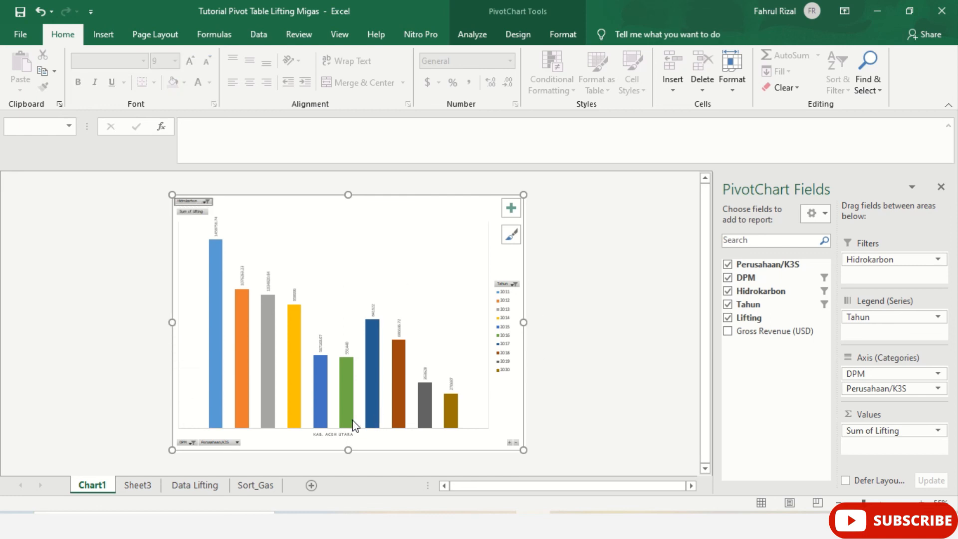
{"action": "left_click", "coordinate": [235, 442]}
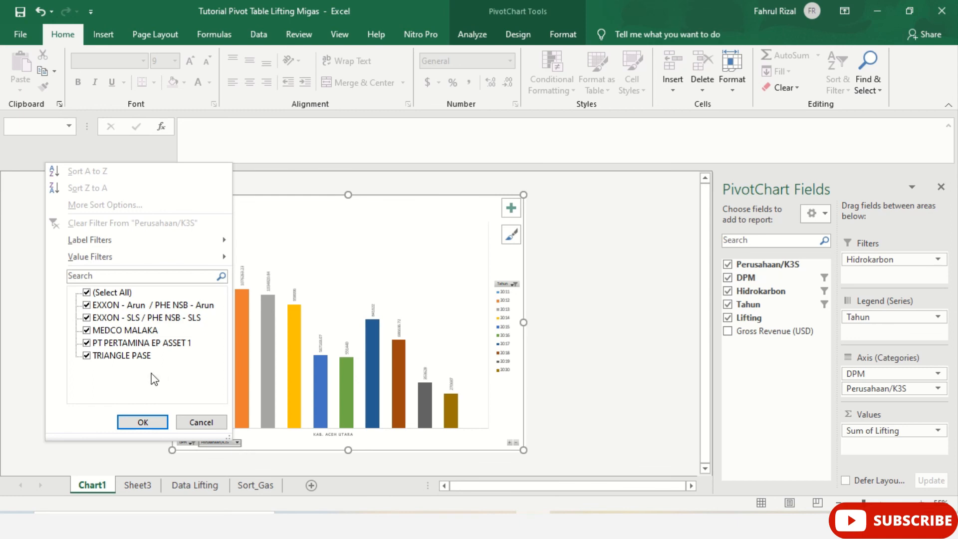
{"action": "left_click", "coordinate": [200, 422]}
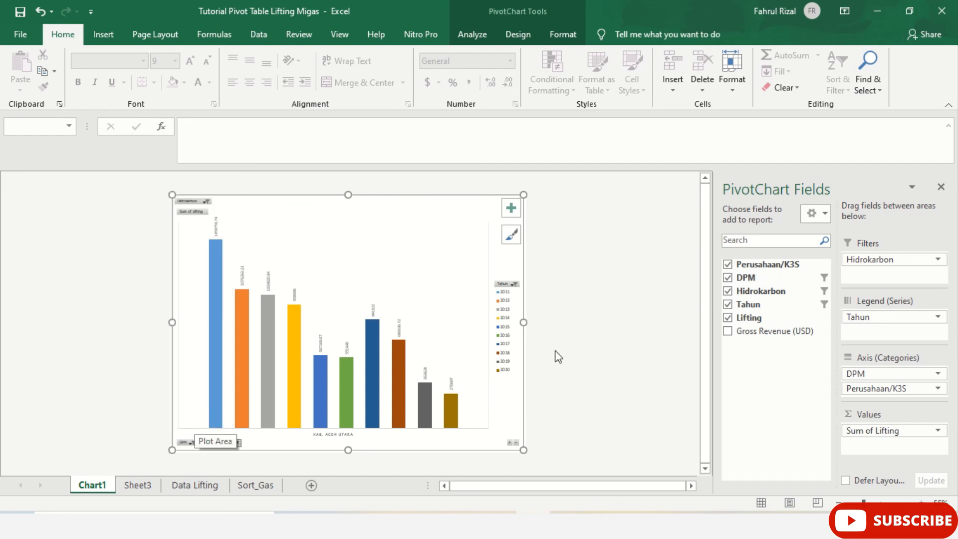
{"action": "left_click", "coordinate": [592, 277]}
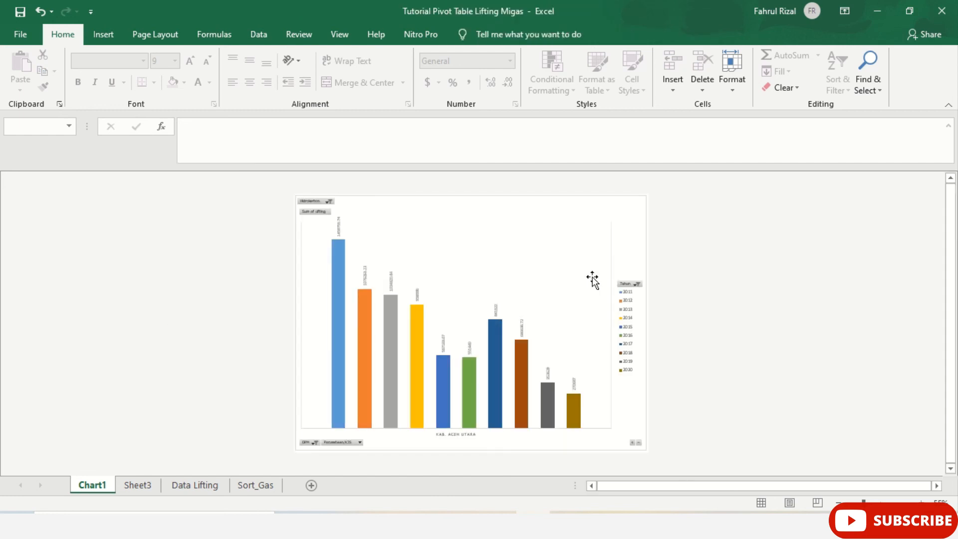